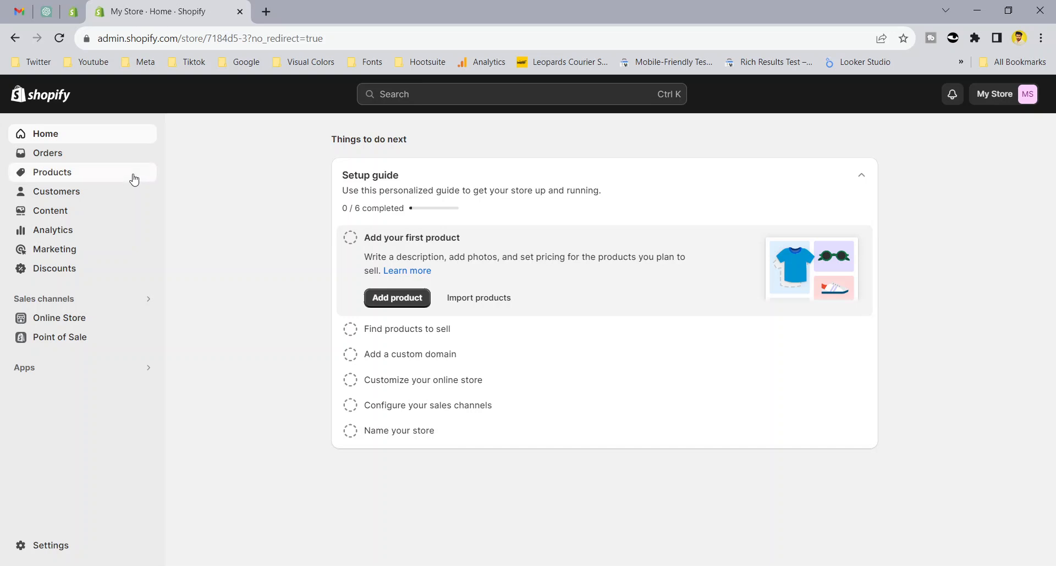
- Open the Products page, look at the CSV import option without using it, and start adding a new product
left_click(133, 175)
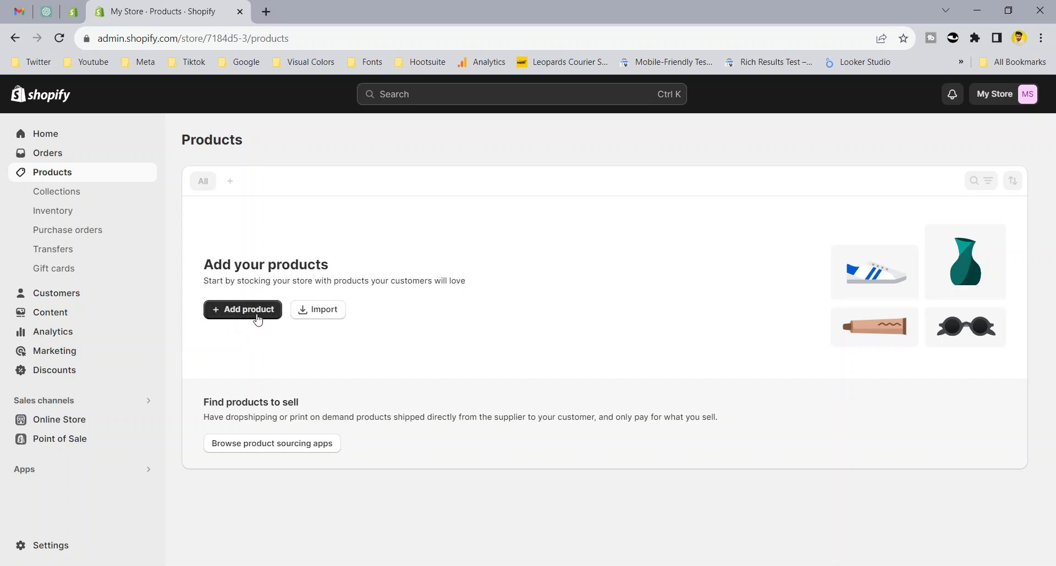
left_click(327, 313)
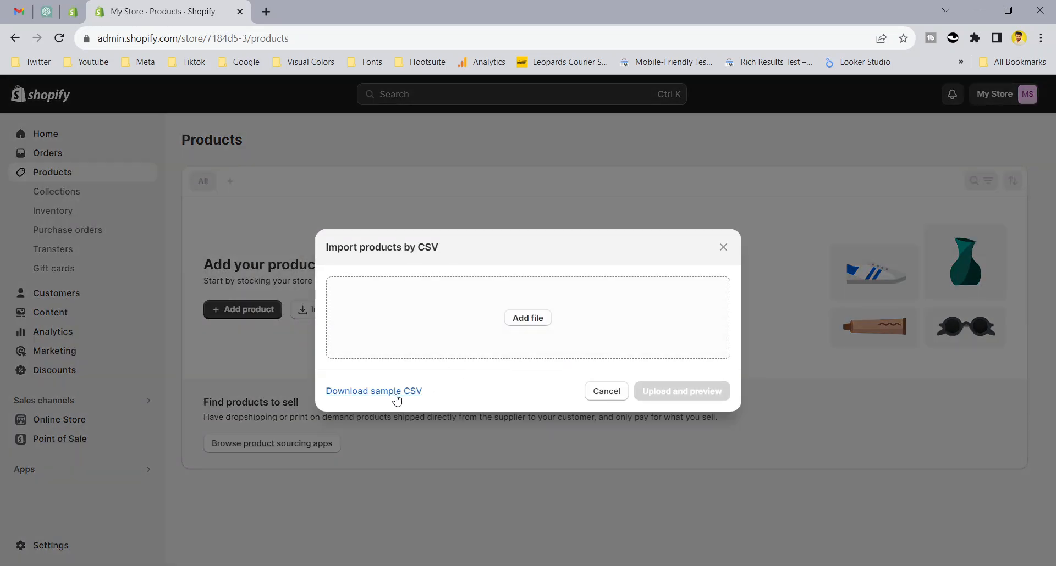
left_click(604, 392)
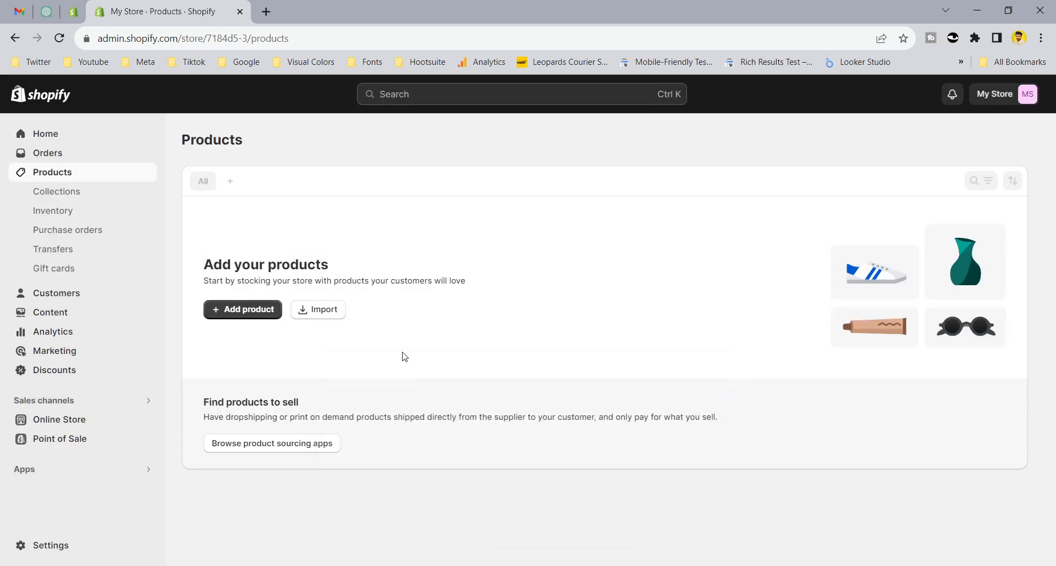
left_click(260, 317)
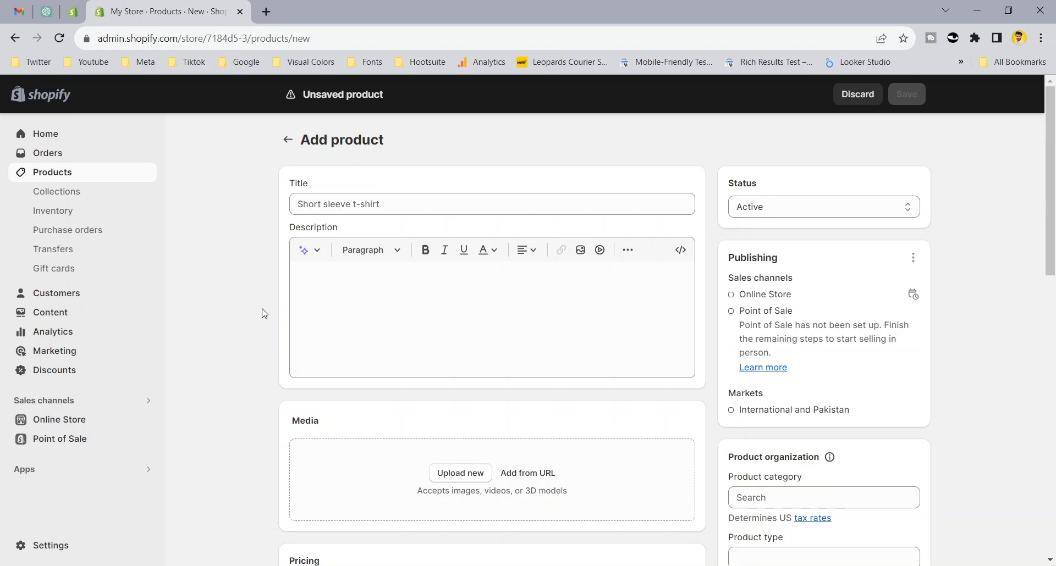
- Switch to ChatGPT, start a new chat, and return to the new product form in Shopify
left_click(46, 11)
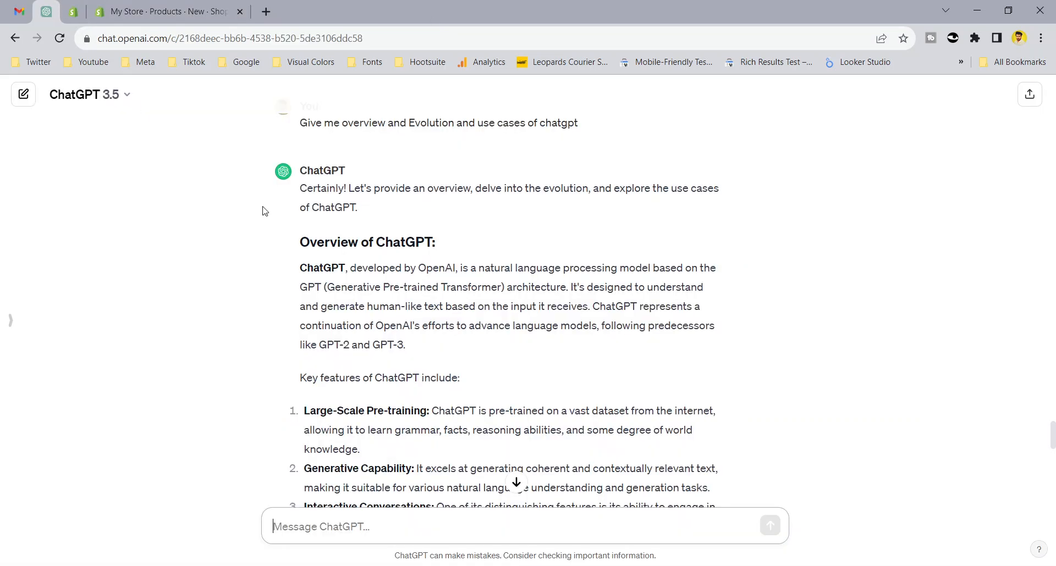
scroll(375, 310, "down", 15)
scroll(375, 311, "up", 20)
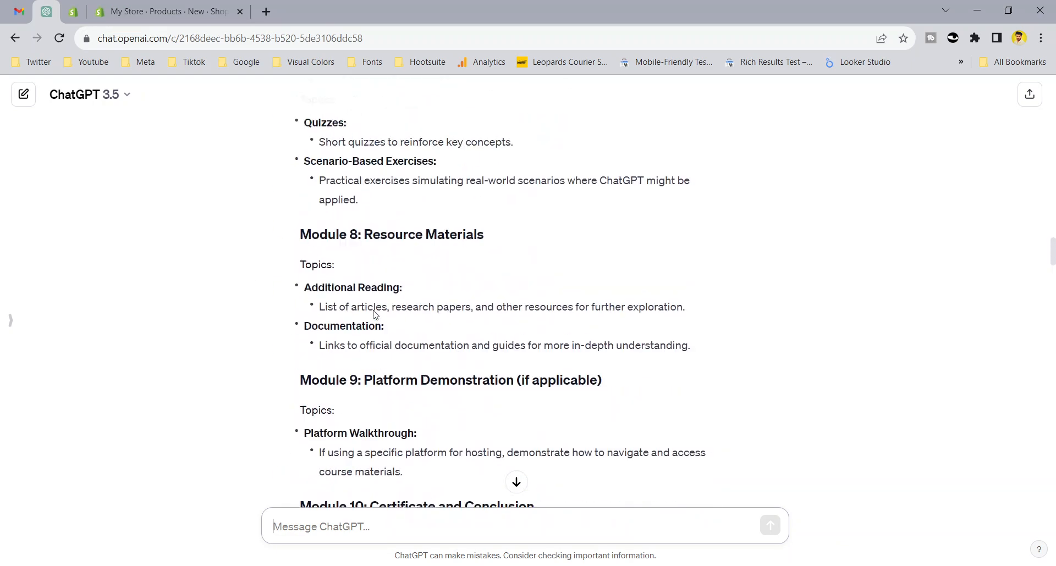
left_click(23, 94)
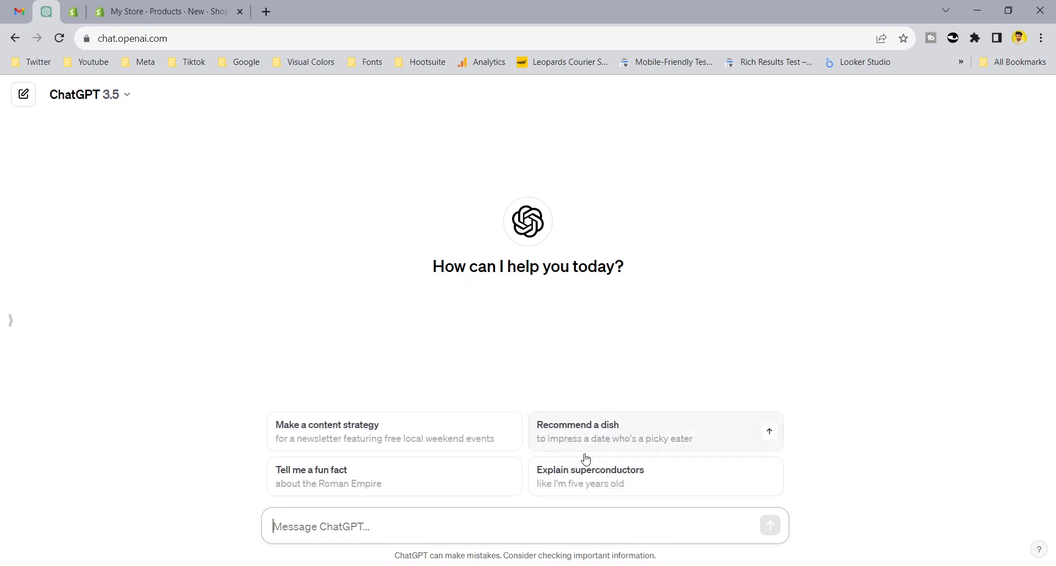
left_click(152, 18)
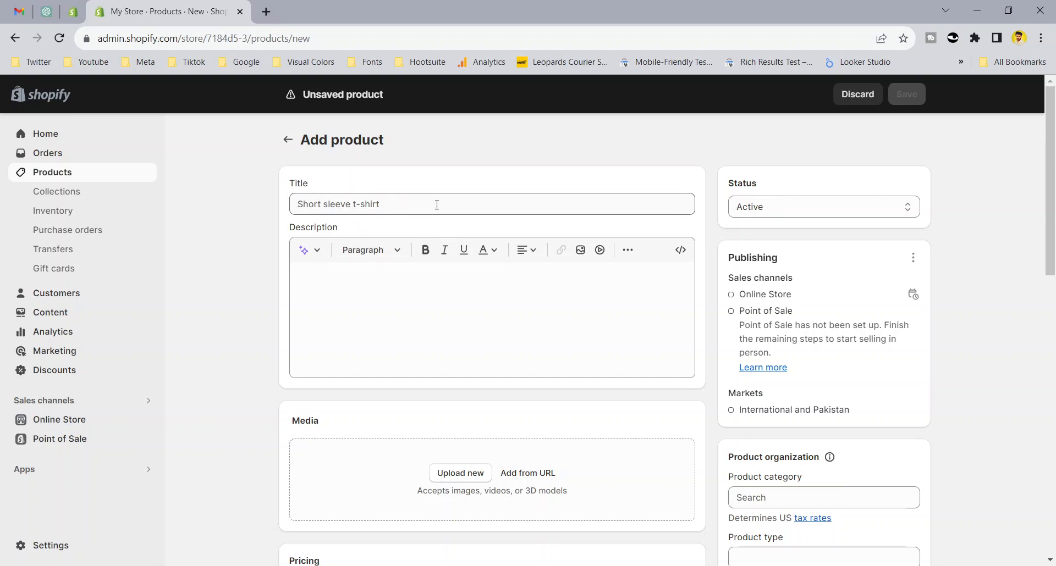
- Set the new product's price to Rs 900 in the pricing section
left_click(380, 309)
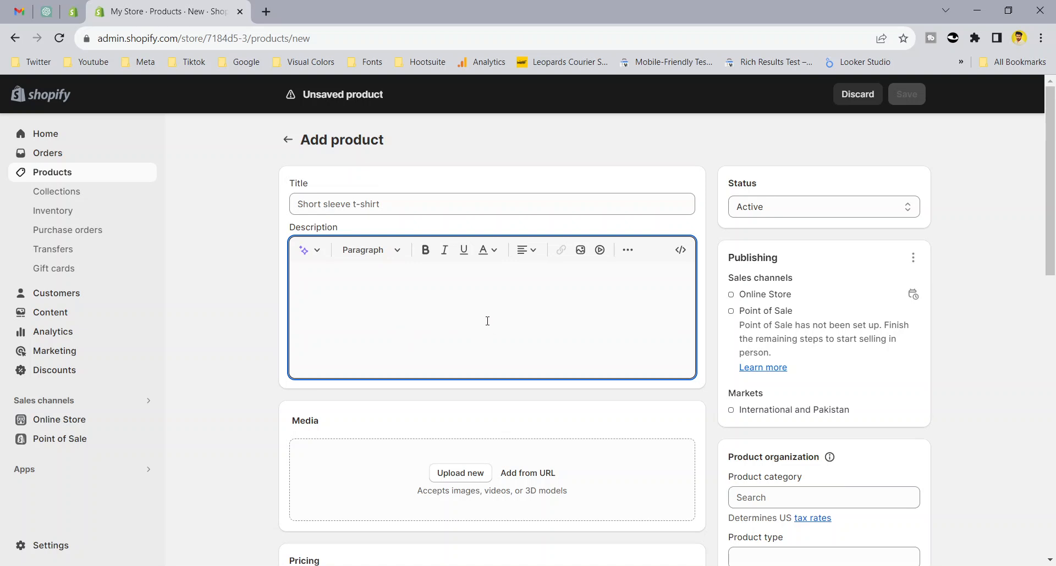
scroll(479, 321, "down", 3)
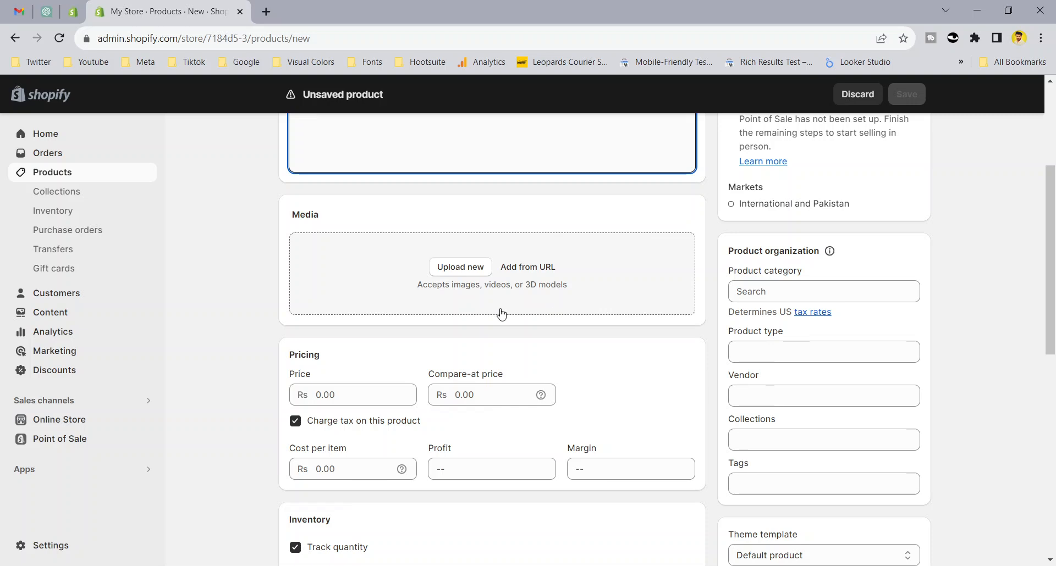
scroll(563, 304, "down", 3)
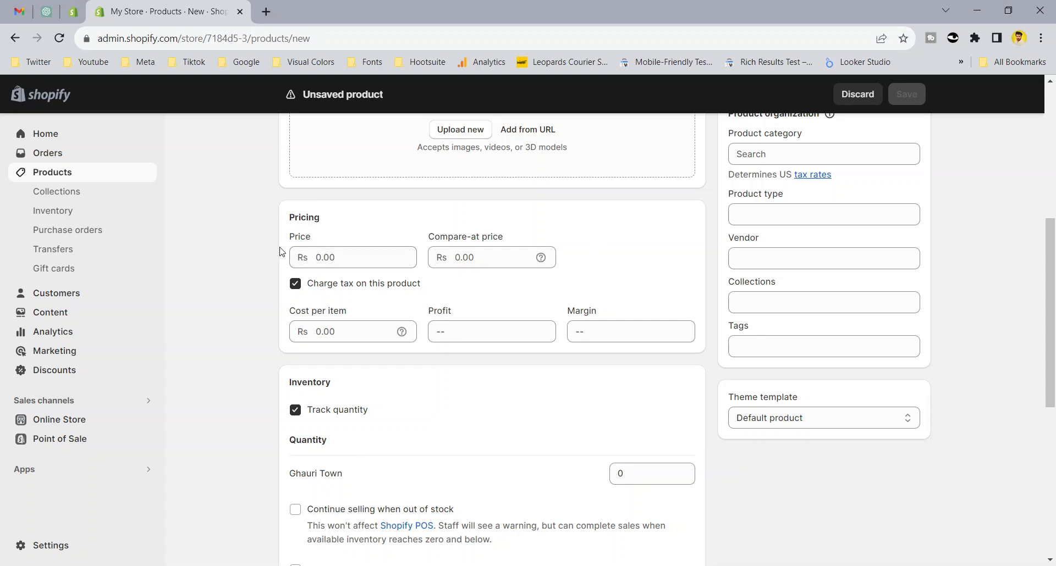
double_click(300, 238)
left_click(368, 225)
triple_click(454, 237)
left_click(427, 202)
left_click(342, 255)
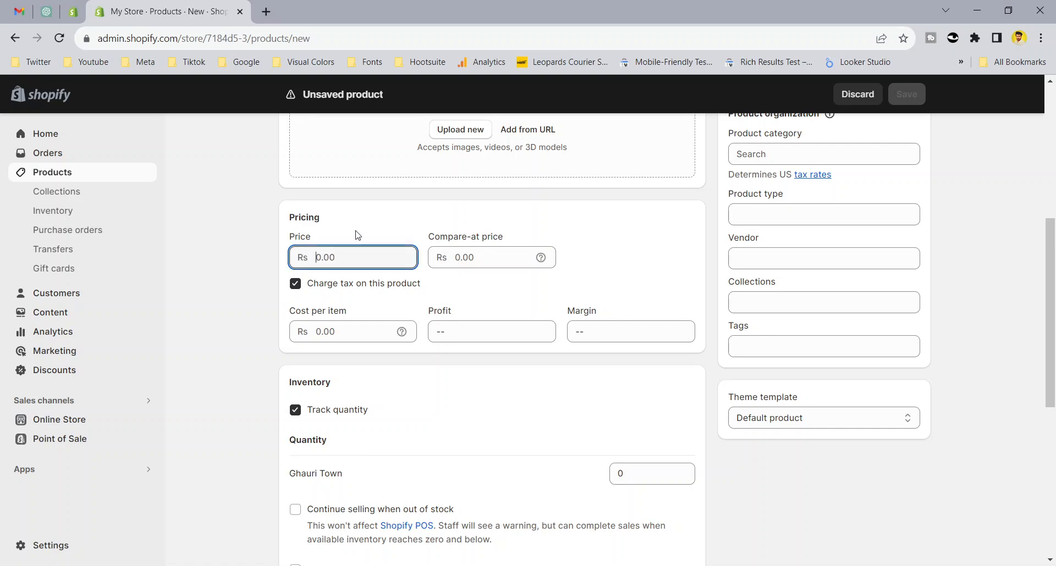
type("99")
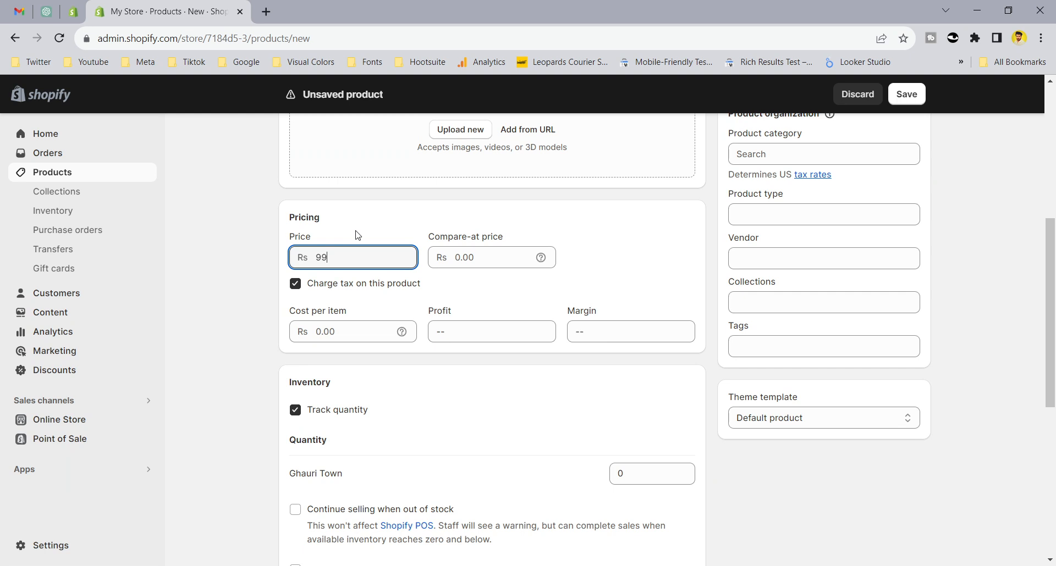
type("00")
left_click(356, 236)
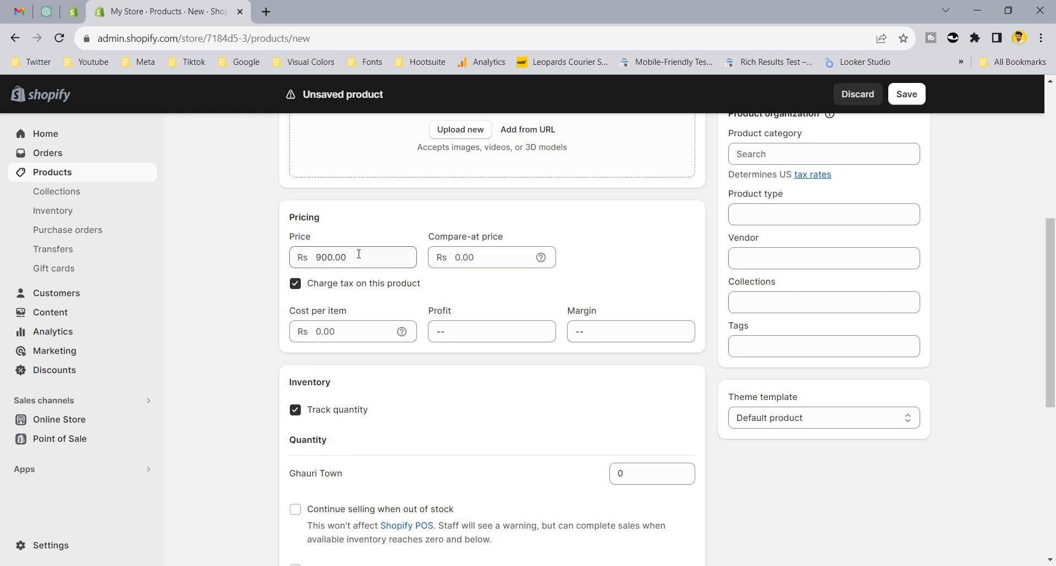
- Set the product's compare-at price to Rs 1,600
left_click(479, 258)
type("1600")
key("shift+Tab")
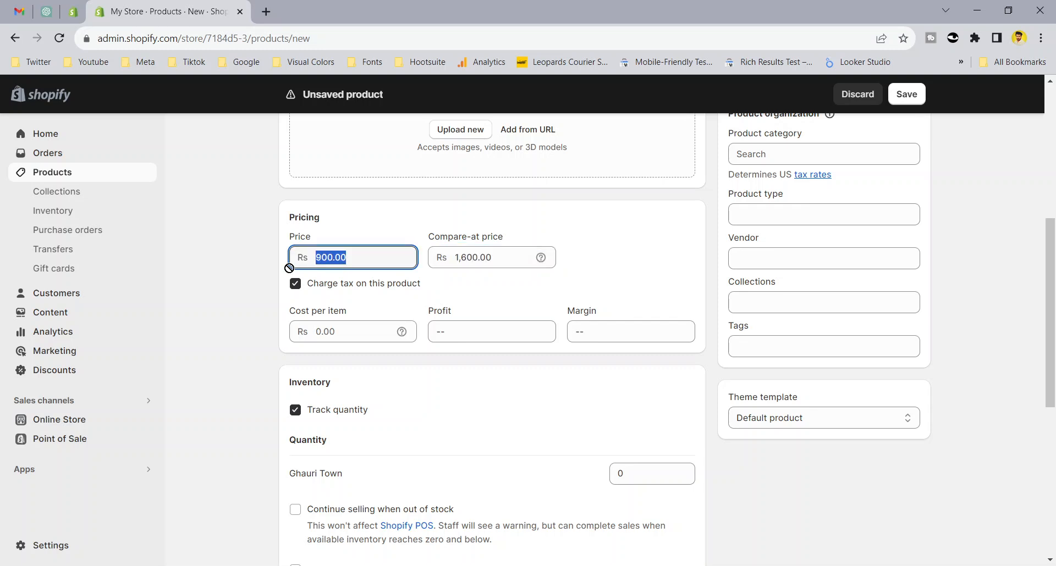
left_click(466, 281)
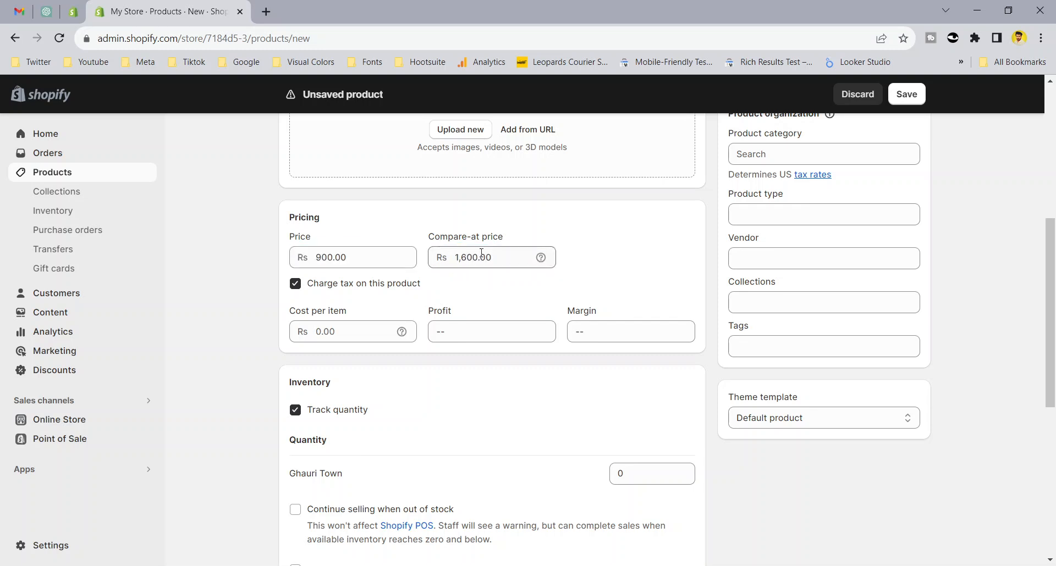
left_click(466, 256)
left_click(481, 283)
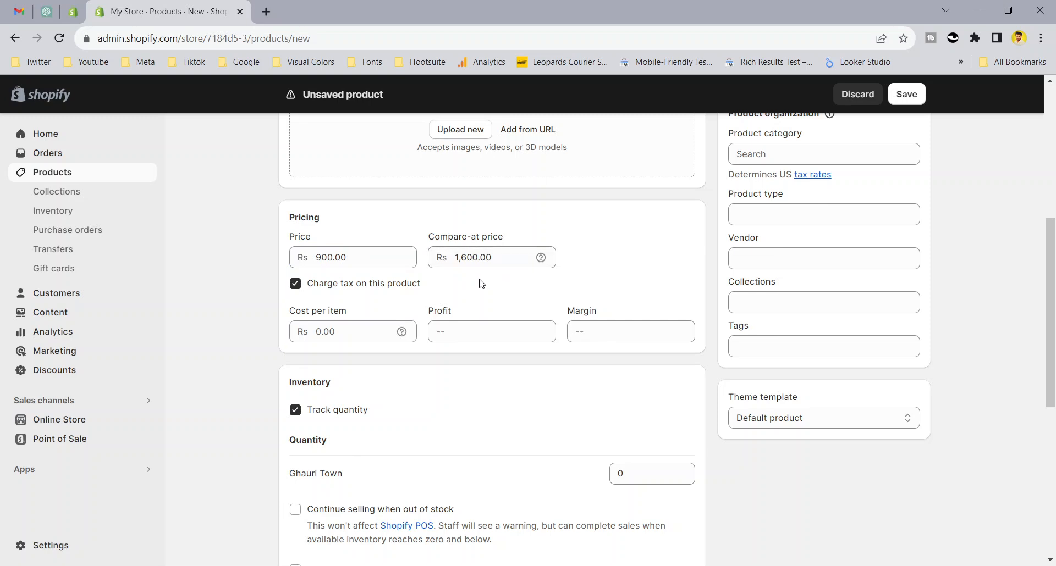
- Clear the product's compare-at price
left_click(342, 259)
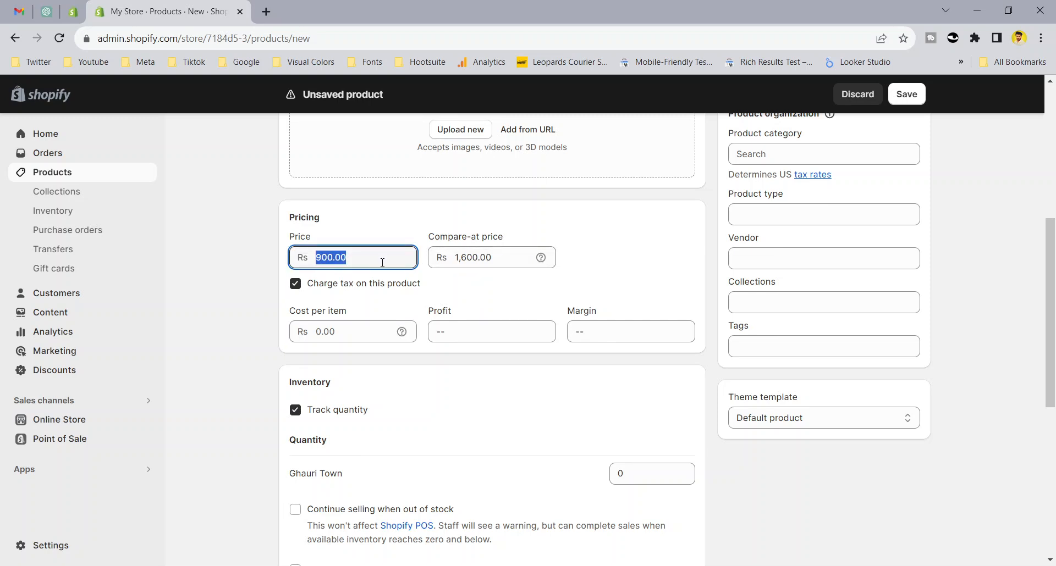
left_click(480, 256)
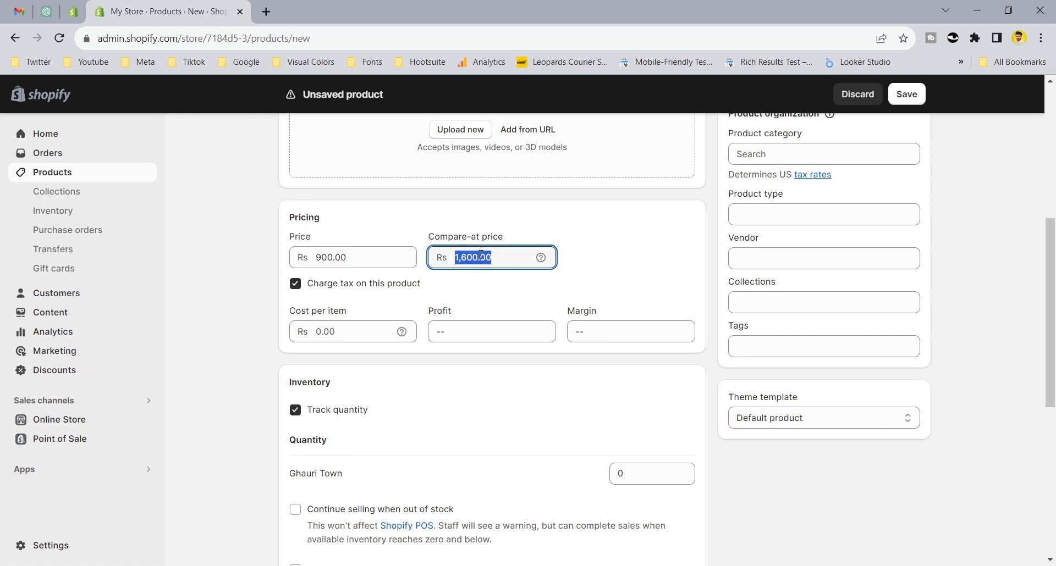
key("BackSpace")
left_click(427, 222)
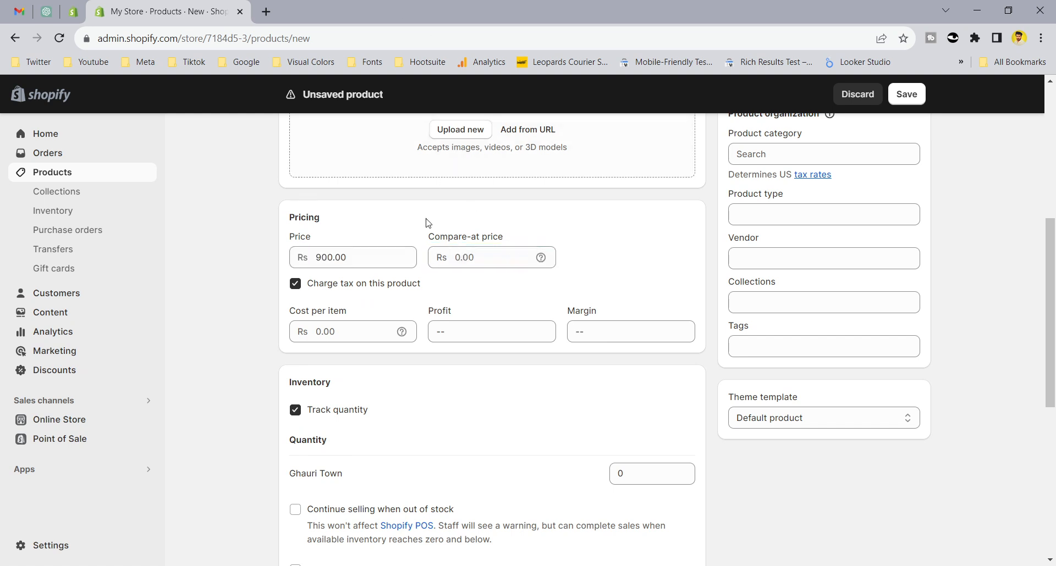
- Turn off charging tax on this product
scroll(418, 270, "down", 2)
scroll(377, 242, "up", 2)
left_click(386, 290)
left_click_drag(285, 309, 572, 333)
left_click(572, 358)
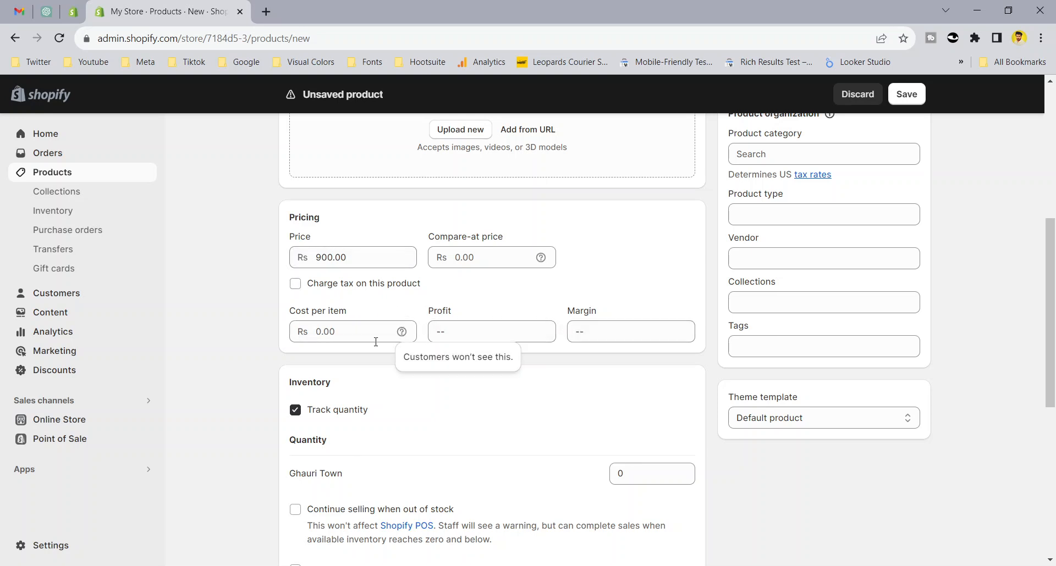
- Set the cost per item to Rs 450 and check the calculated profit
left_click(343, 334)
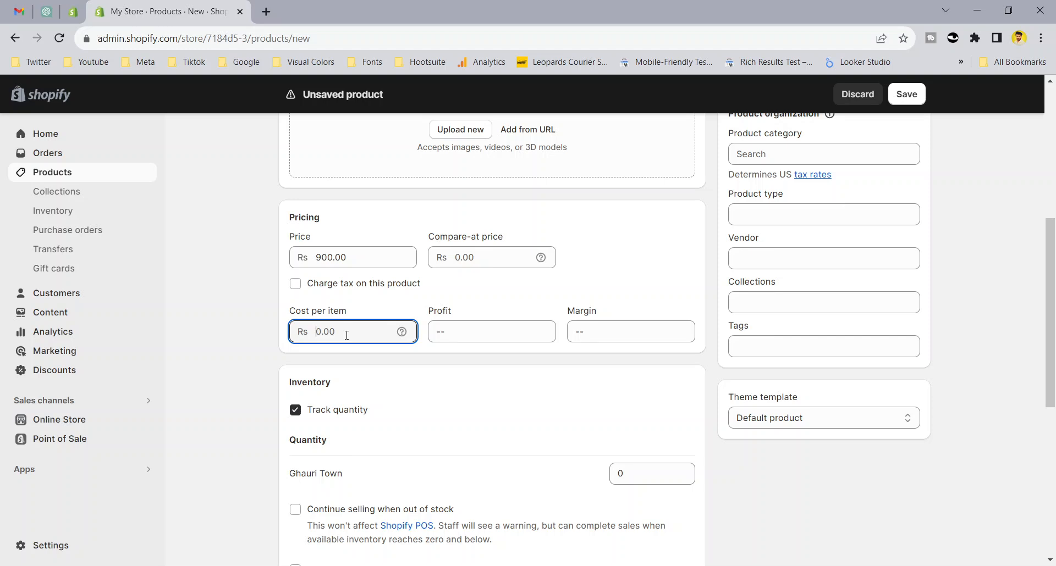
type("450")
left_click(424, 351)
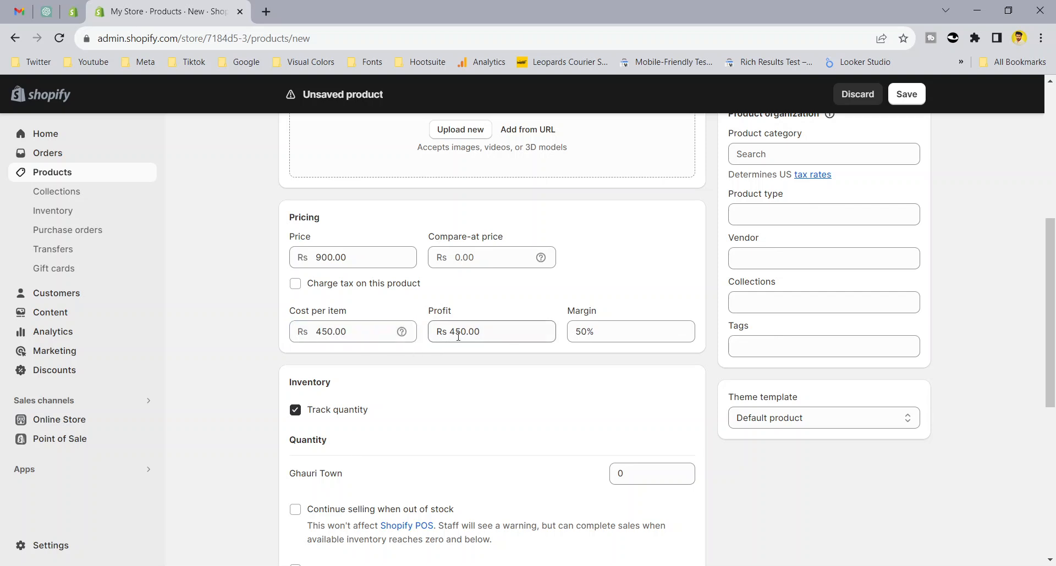
left_click(445, 331)
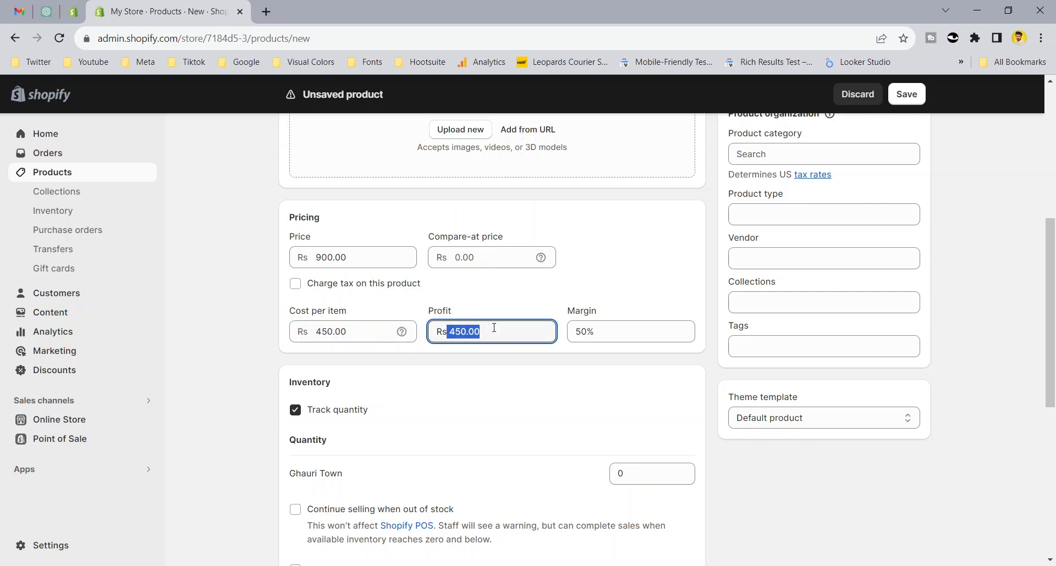
- Set the cost per item to Rs 350
left_click(328, 334)
type("350")
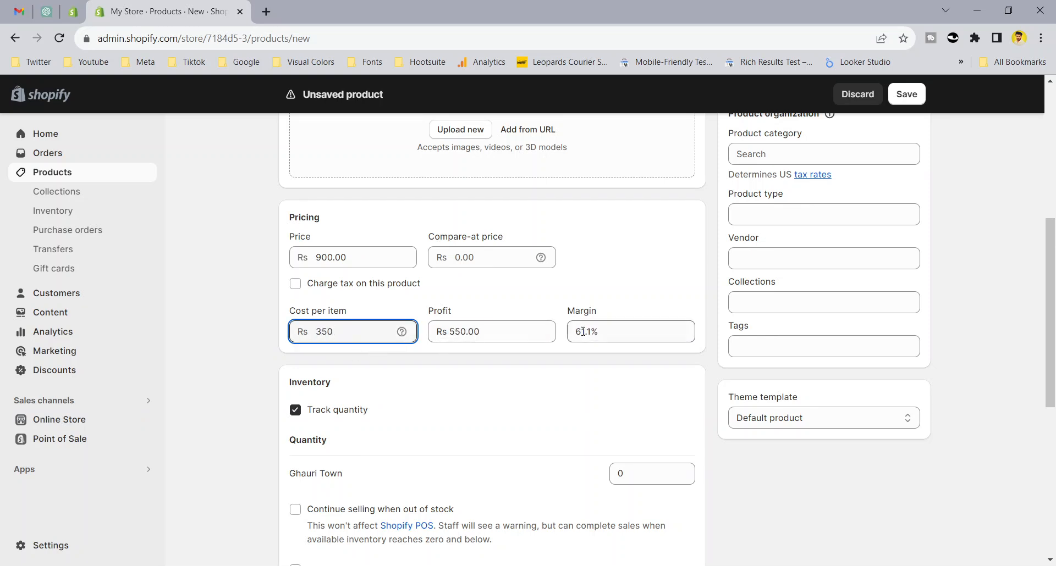
- Toggle quantity tracking off and back on in the inventory section, and set the store location's stock quantity to 30
scroll(525, 374, "down", 4)
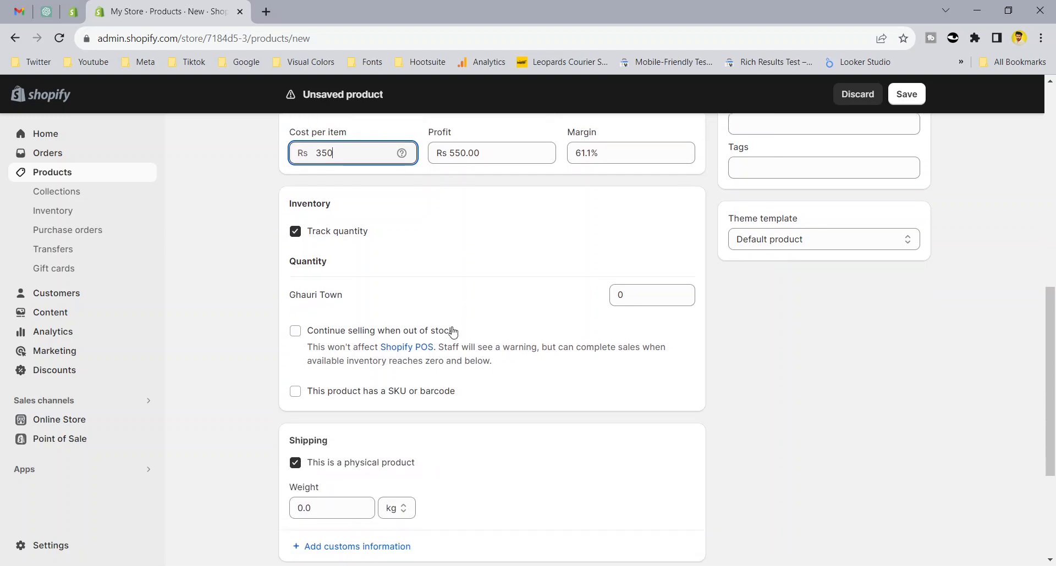
double_click(309, 177)
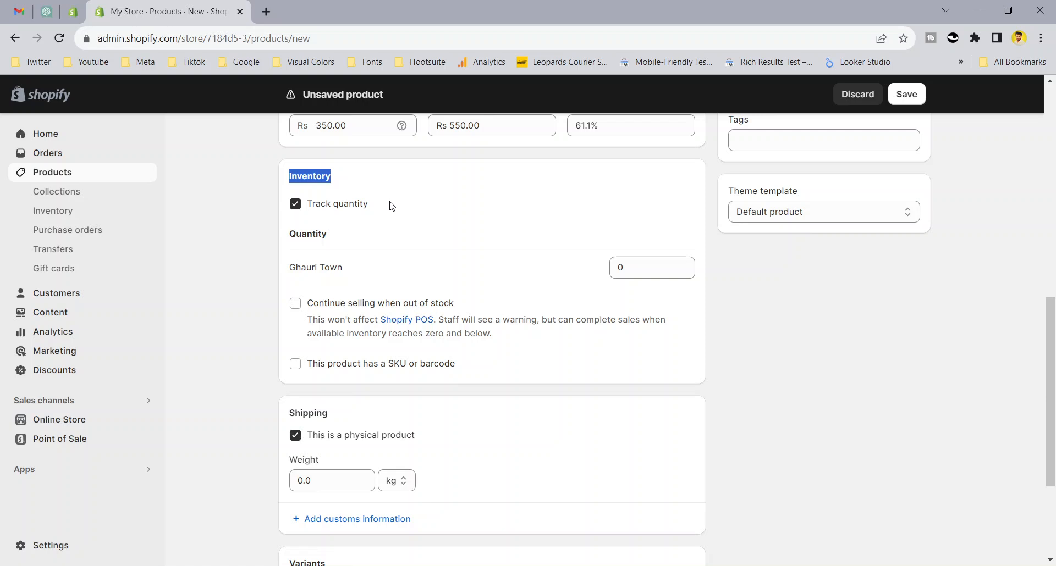
left_click(296, 205)
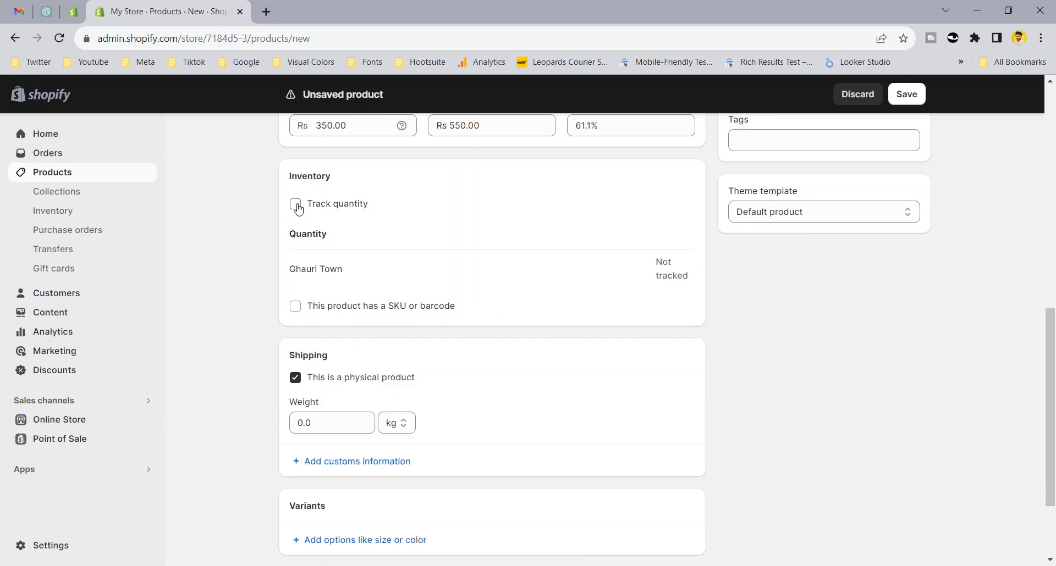
left_click(296, 205)
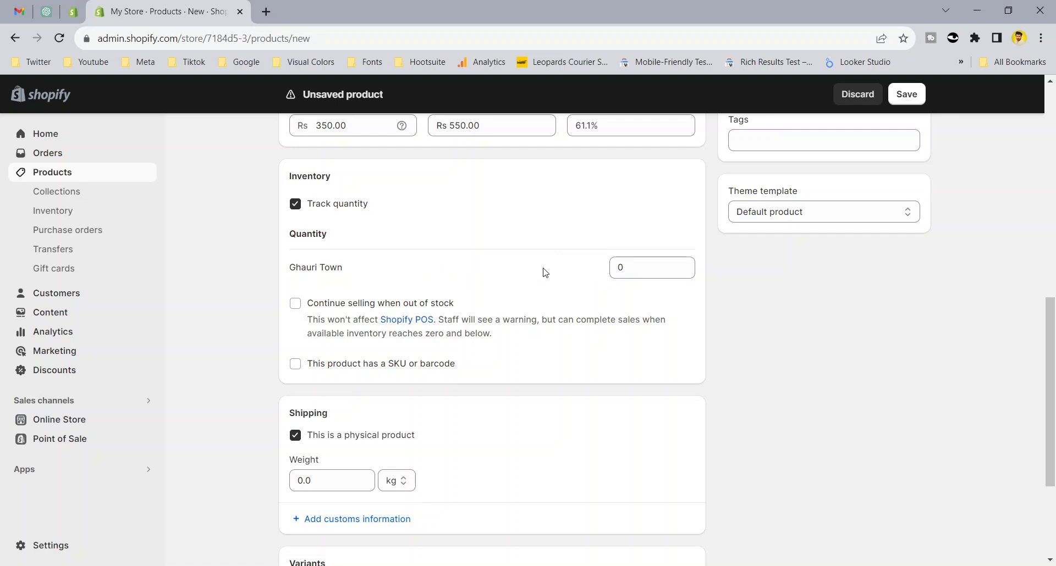
double_click(623, 265)
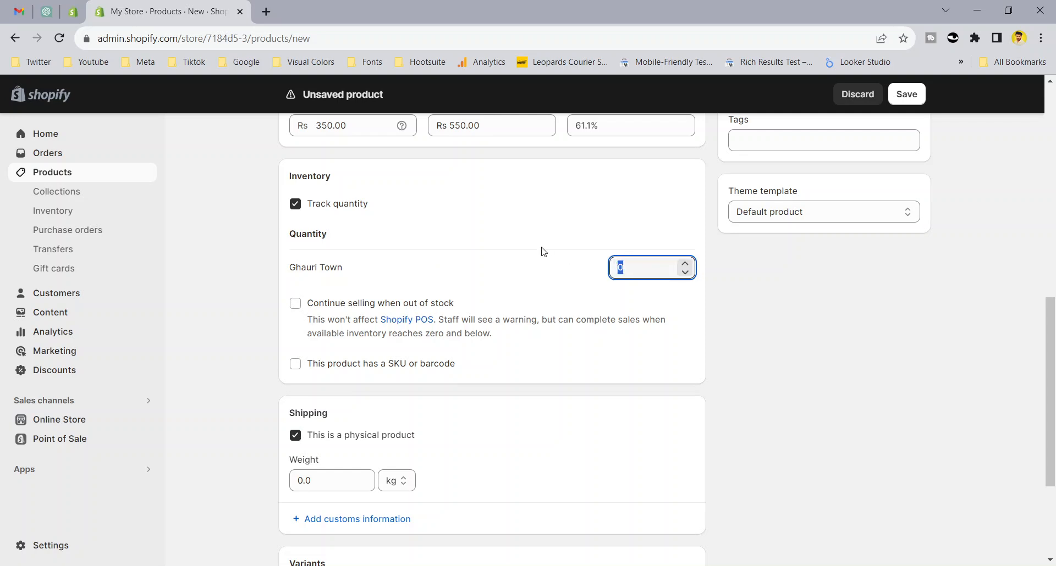
type("30")
left_click(535, 250)
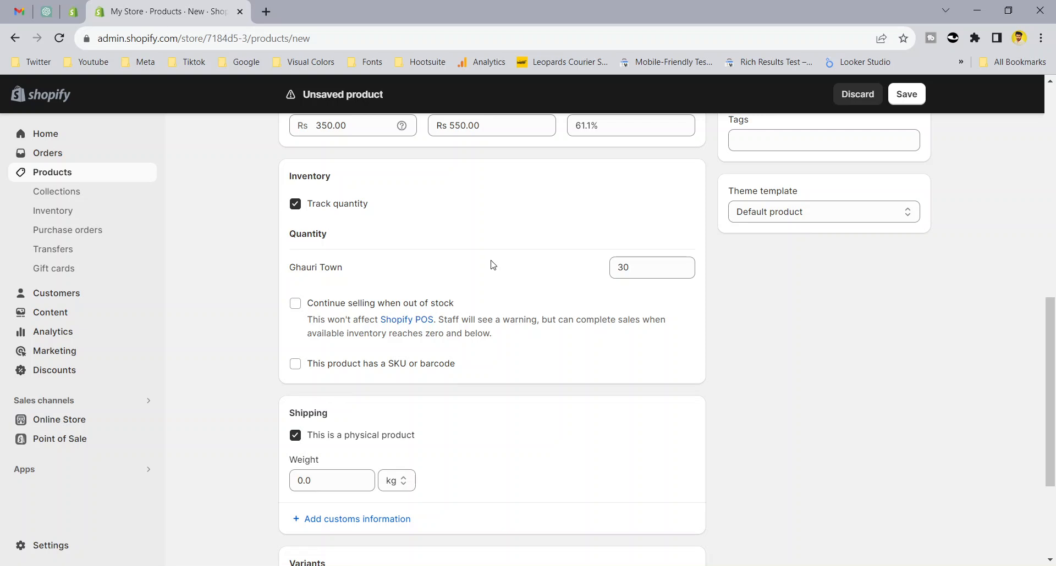
- Turn on the option to continue selling when out of stock and turn it off again
scroll(473, 264, "down", 1)
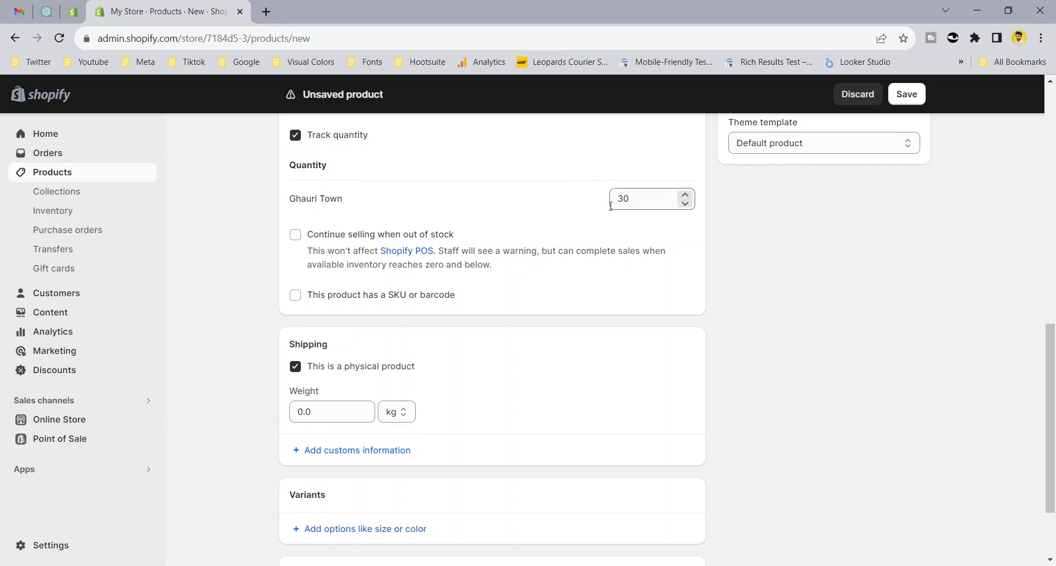
left_click(353, 242)
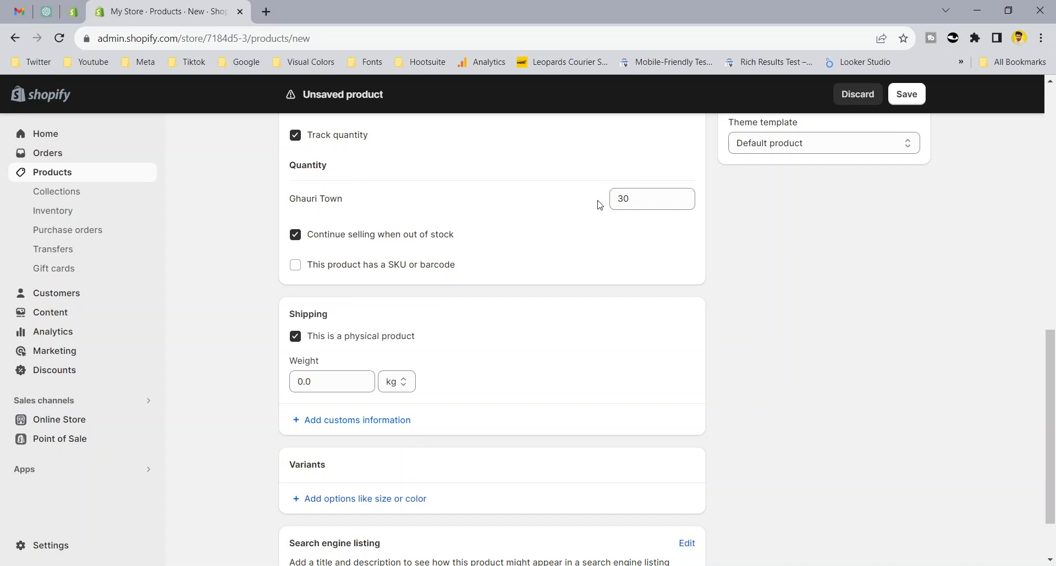
left_click(402, 241)
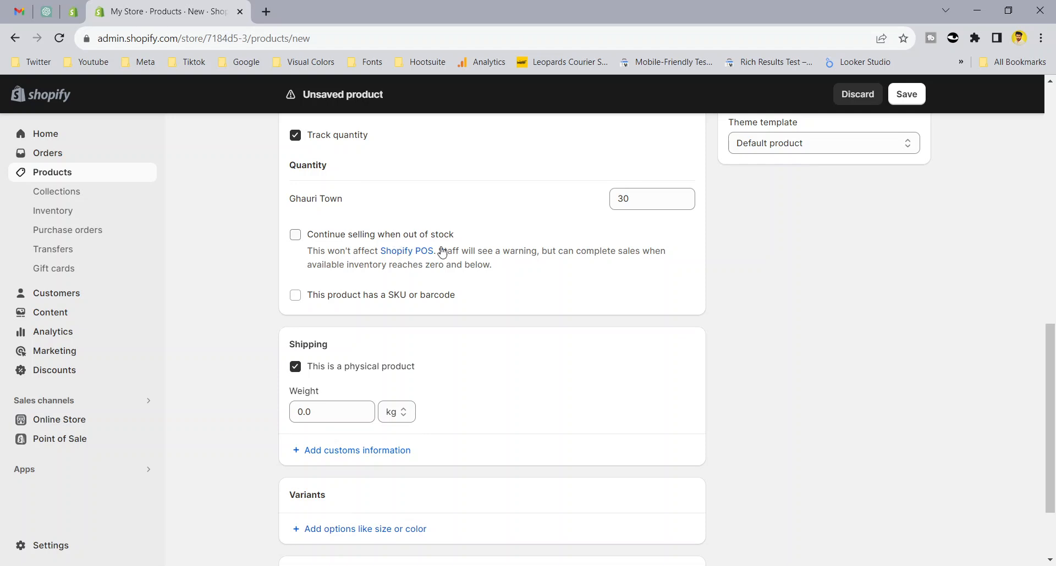
scroll(479, 265, "down", 1)
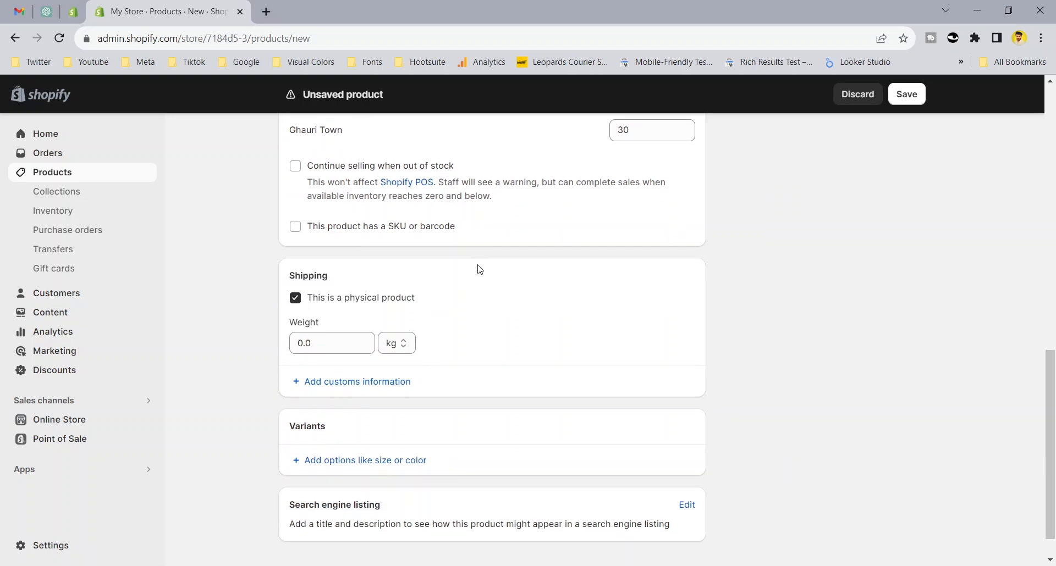
- Mark the product as having a SKU or barcode and enter WT_784 as its SKU
left_click(400, 234)
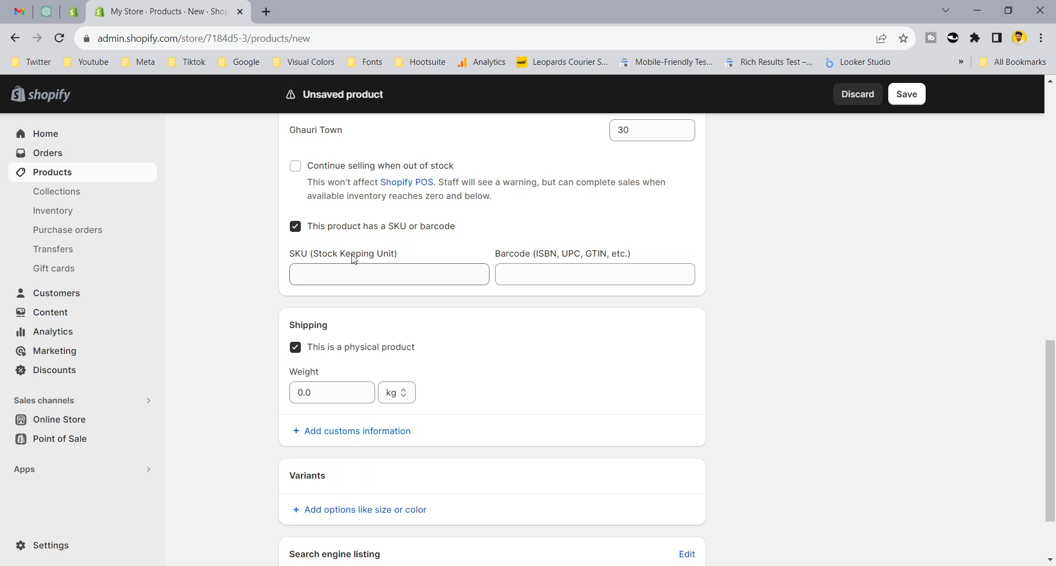
left_click(370, 277)
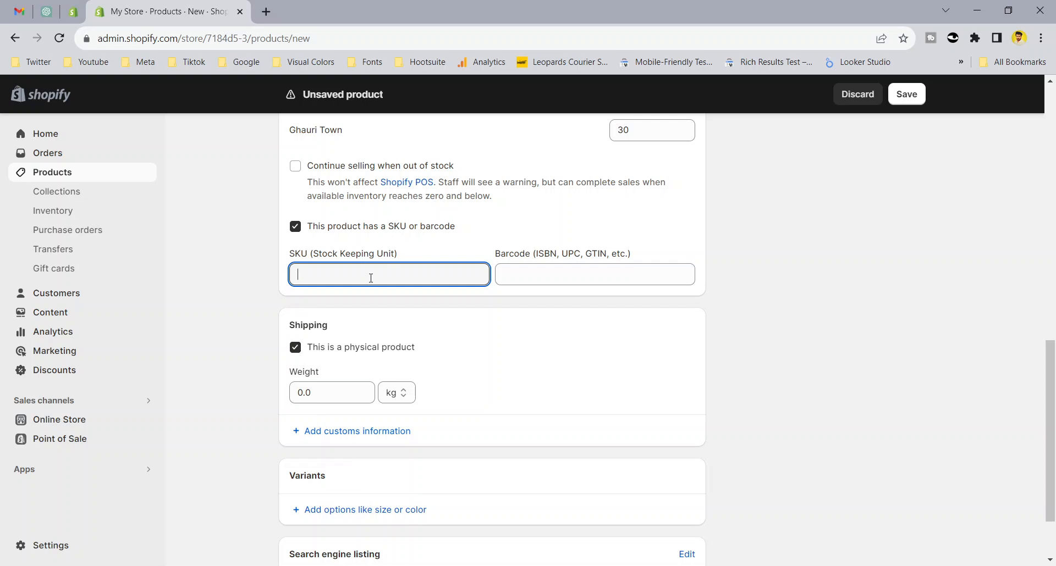
type("WT_")
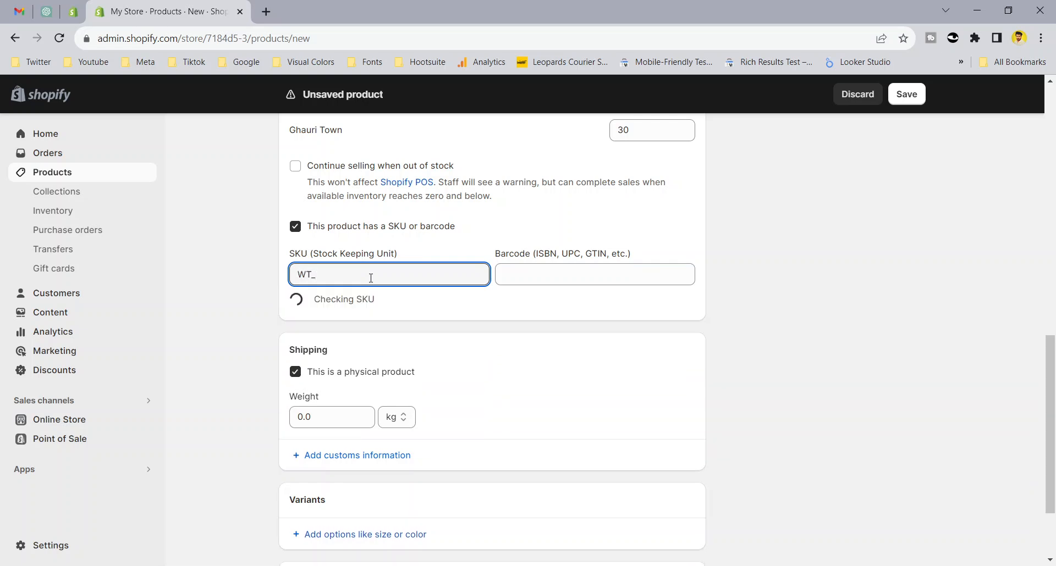
type("784")
left_click(400, 309)
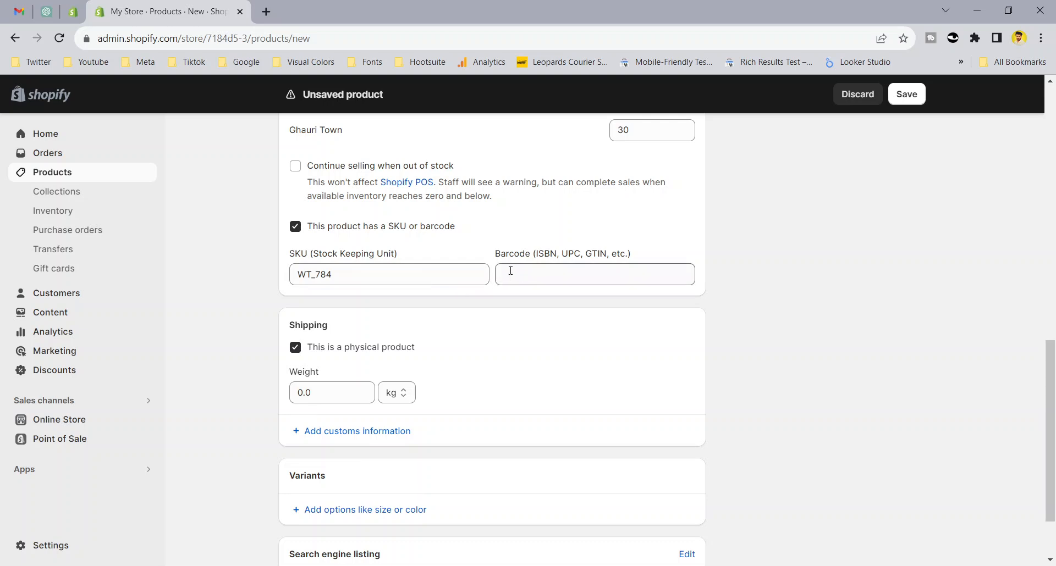
- Clear the product's SKU, leaving the SKU and barcode option turned on
double_click(397, 282)
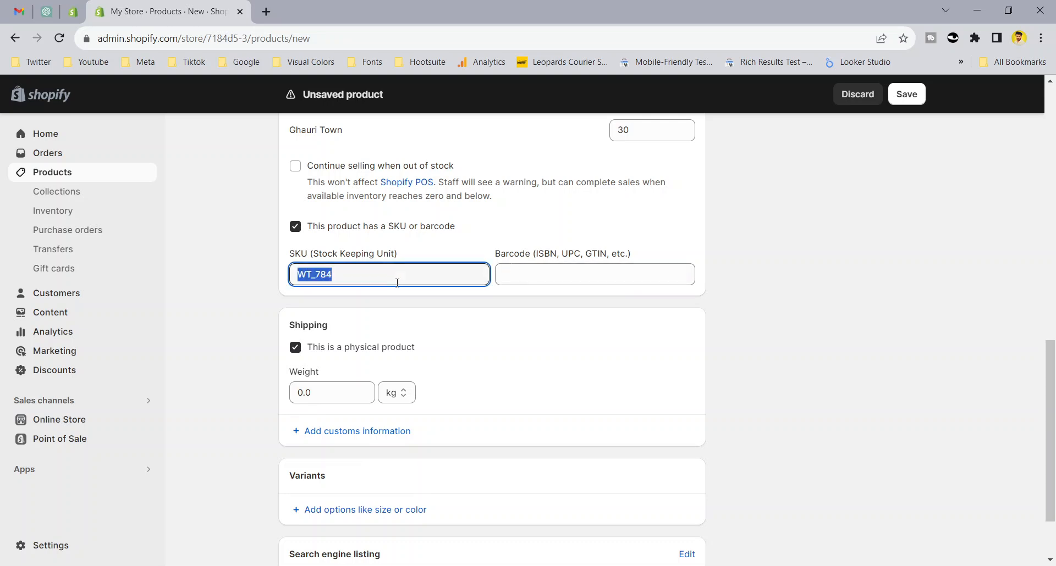
key("BackSpace")
double_click(325, 254)
triple_click(333, 255)
left_click(454, 251)
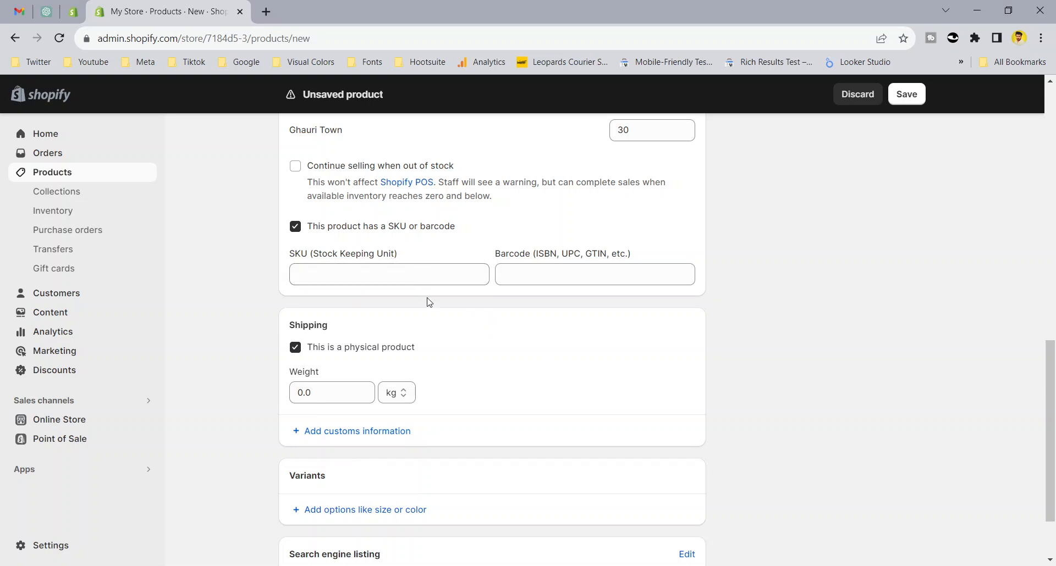
- Set the product's shipping weight to 0.5 kg
scroll(489, 337, "down", 2)
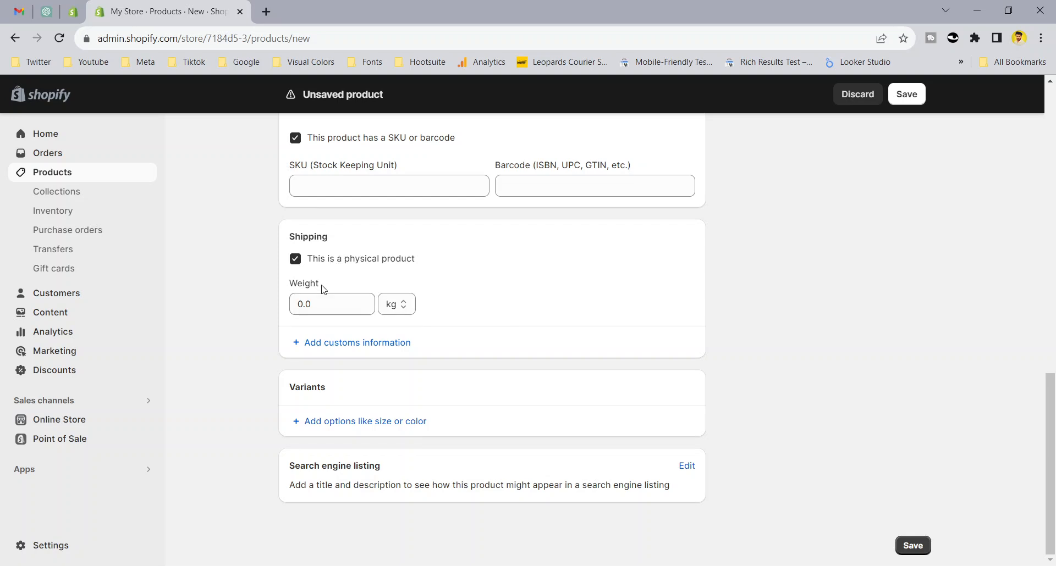
left_click(343, 304)
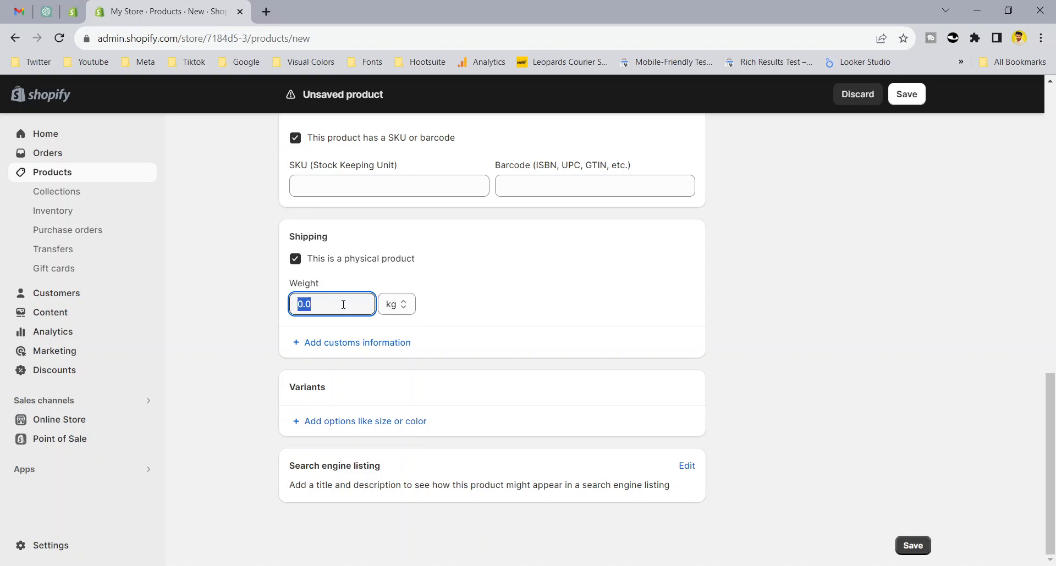
left_click(399, 304)
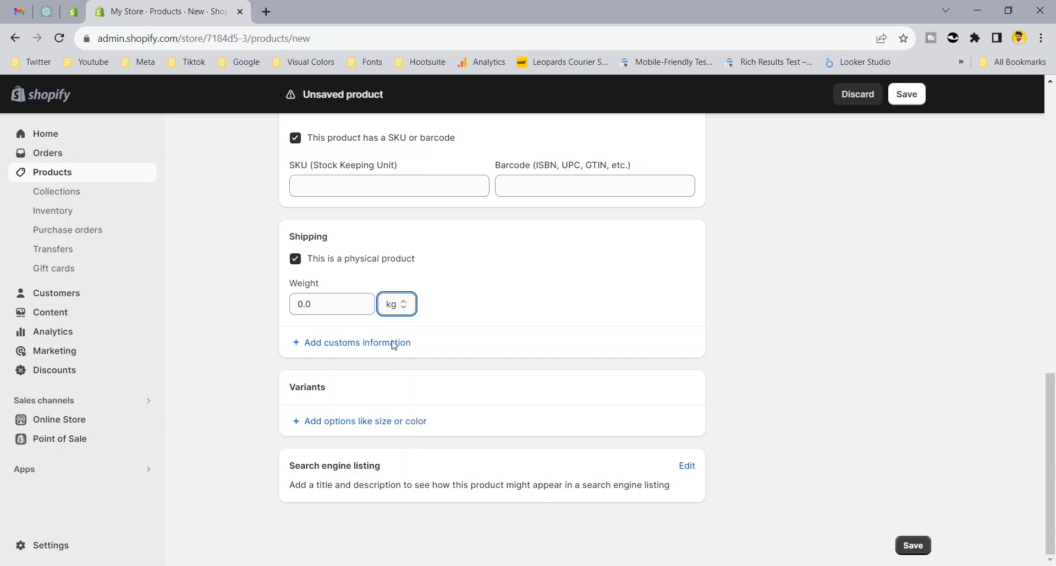
left_click(434, 331)
left_click(357, 307)
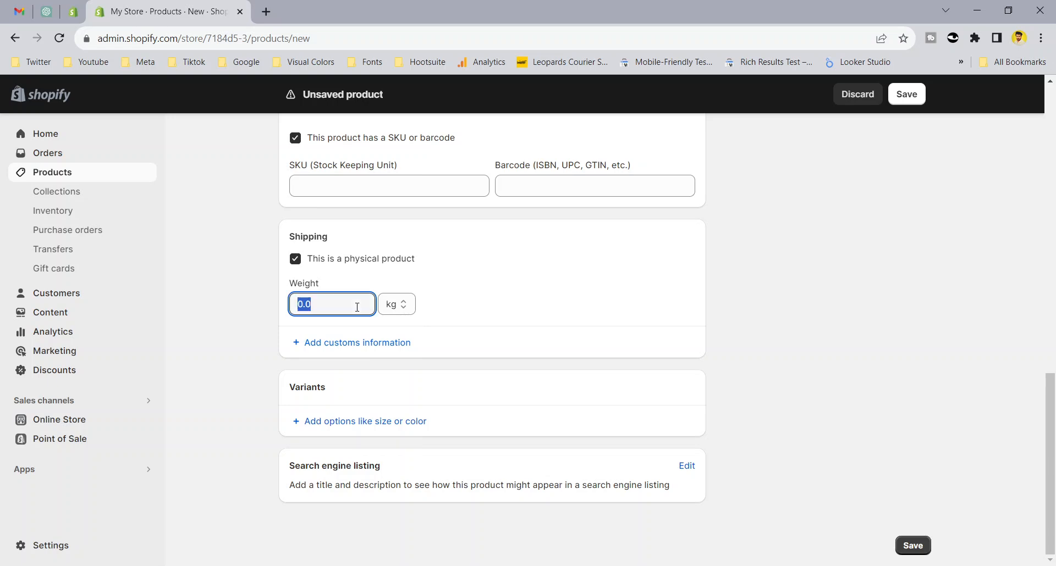
type(".5")
left_click(497, 316)
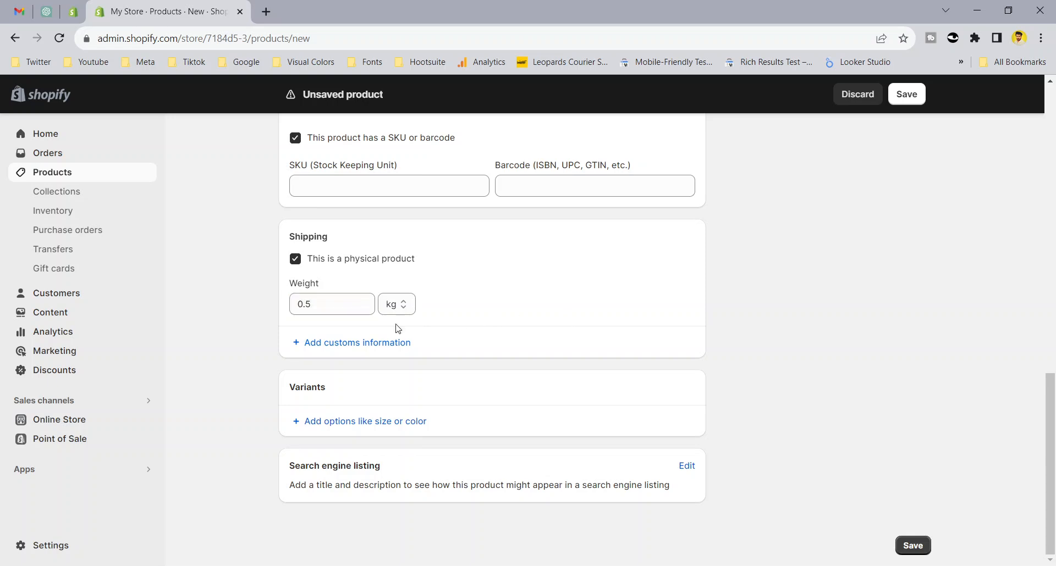
- Expand the customs information in the shipping section to show the country of origin and HS code fields
double_click(354, 306)
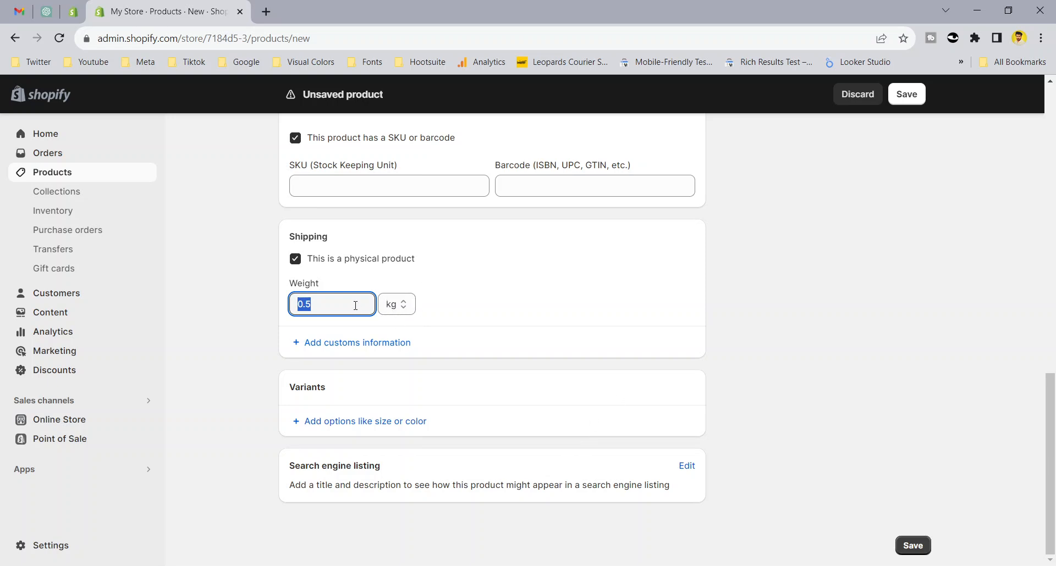
left_click(501, 344)
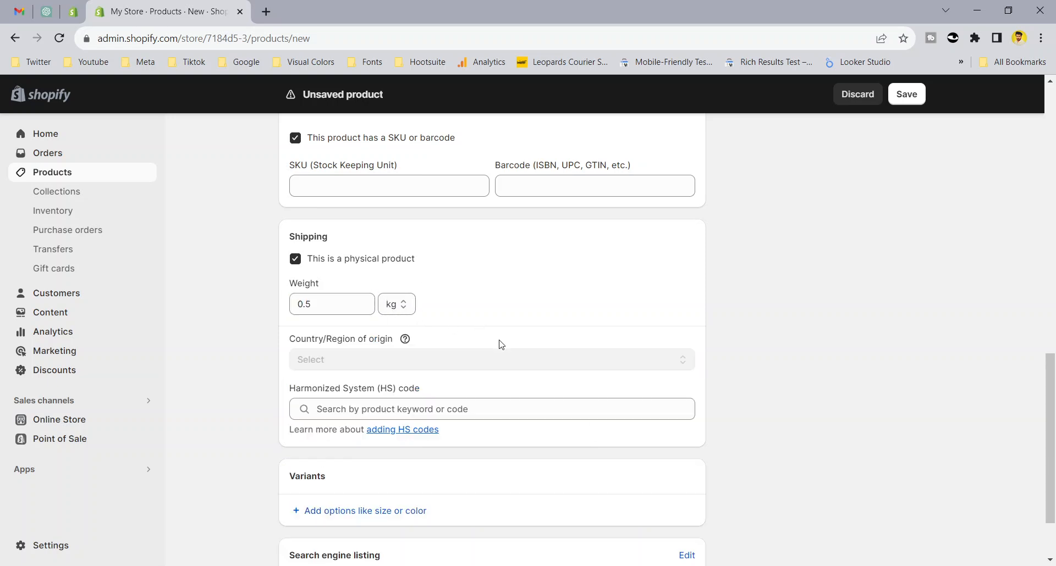
scroll(501, 345, "down", 2)
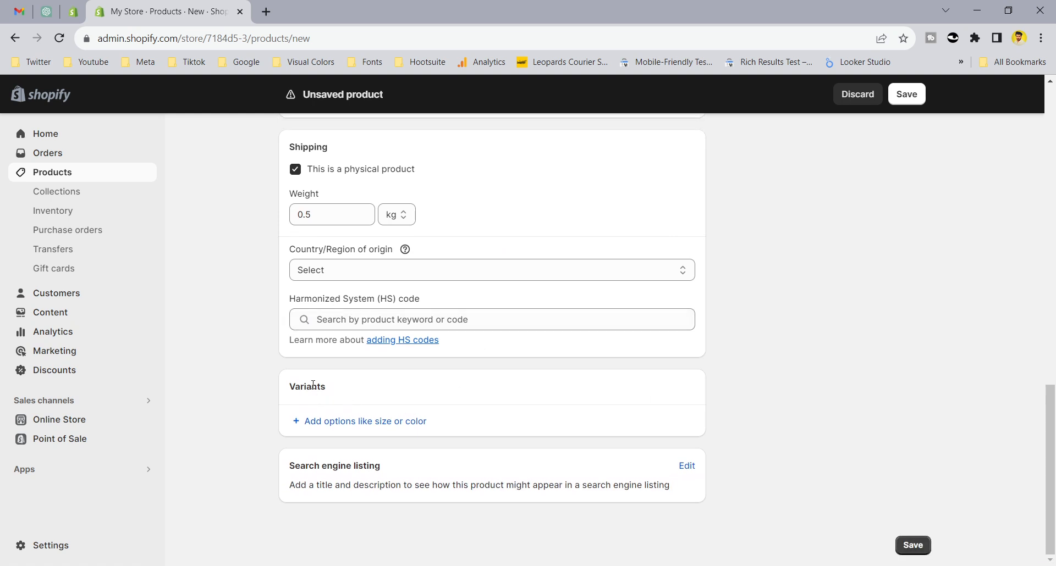
- Switch the product status to Draft and return it to Active
scroll(514, 394, "up", 15)
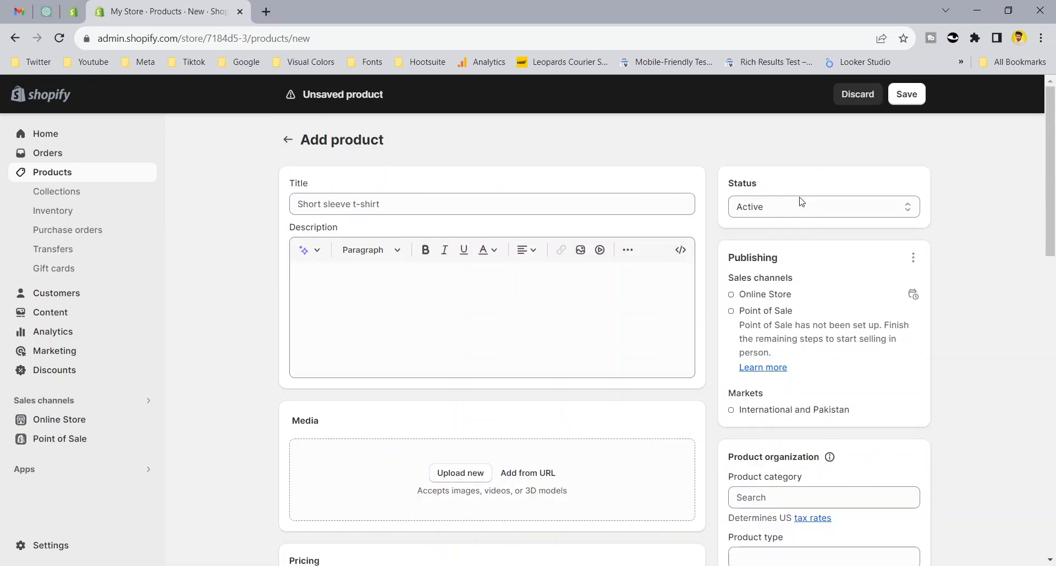
double_click(736, 179)
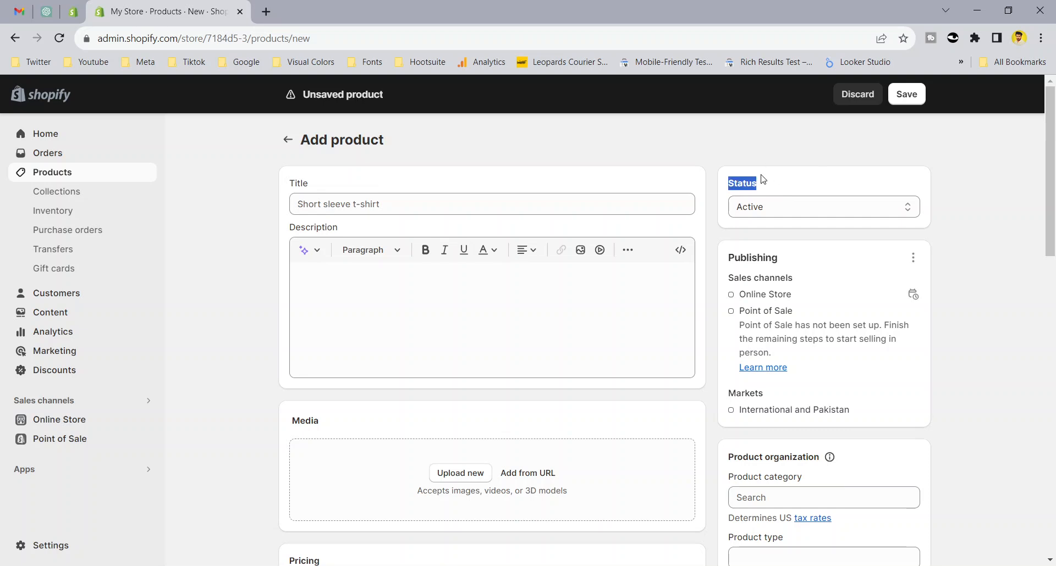
left_click(798, 207)
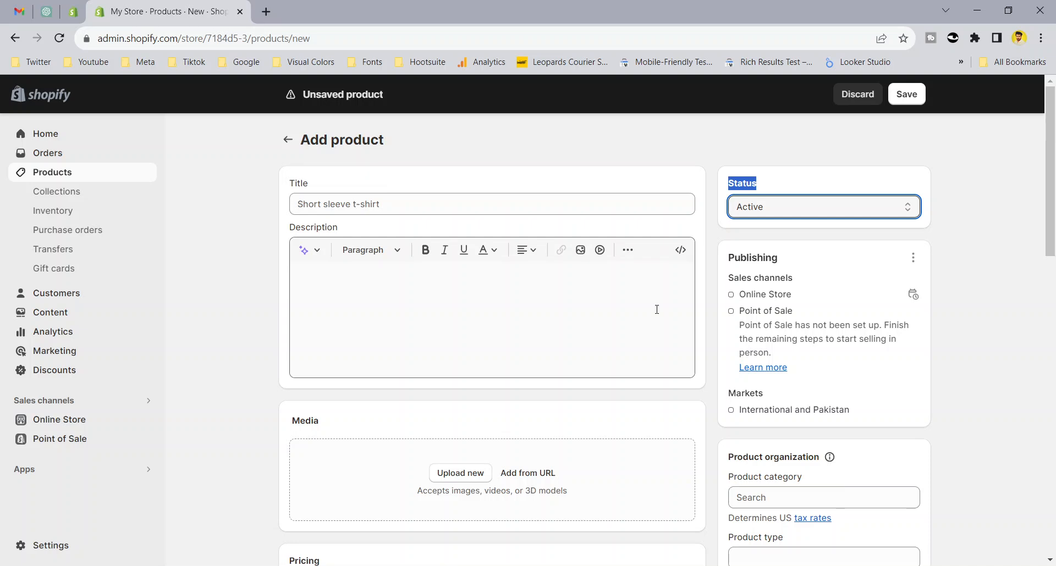
key("Down")
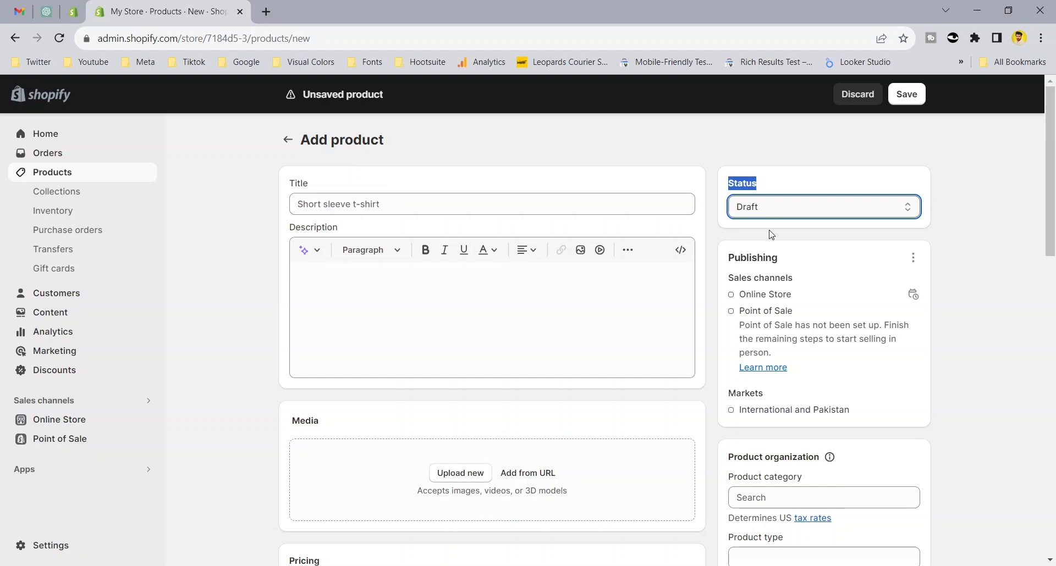
left_click(551, 316)
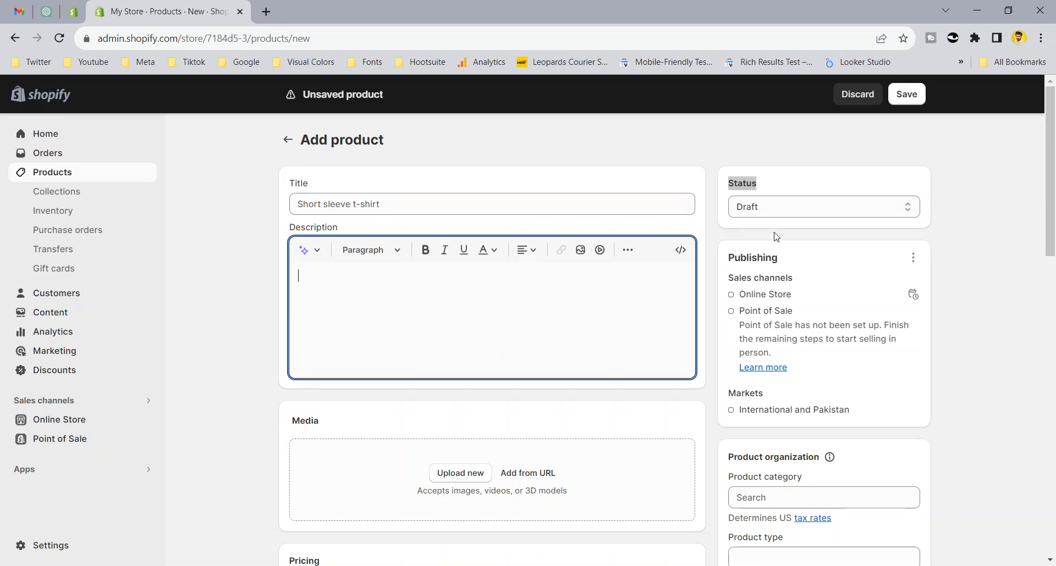
left_click(818, 211)
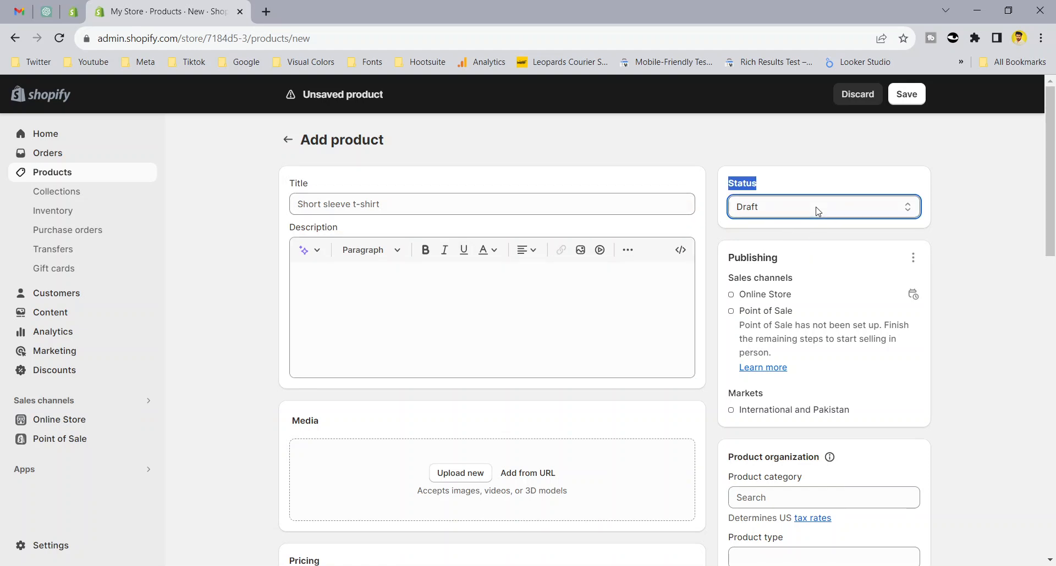
left_click(799, 235)
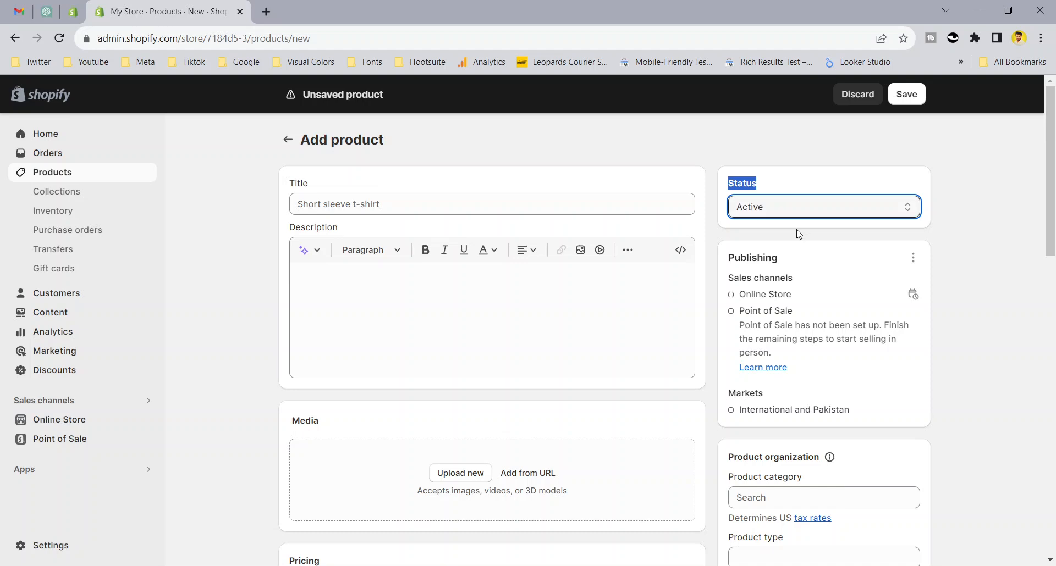
- Examine the publishing sales channels and markets, and try opening the store settings but stay on the unsaved product
double_click(767, 257)
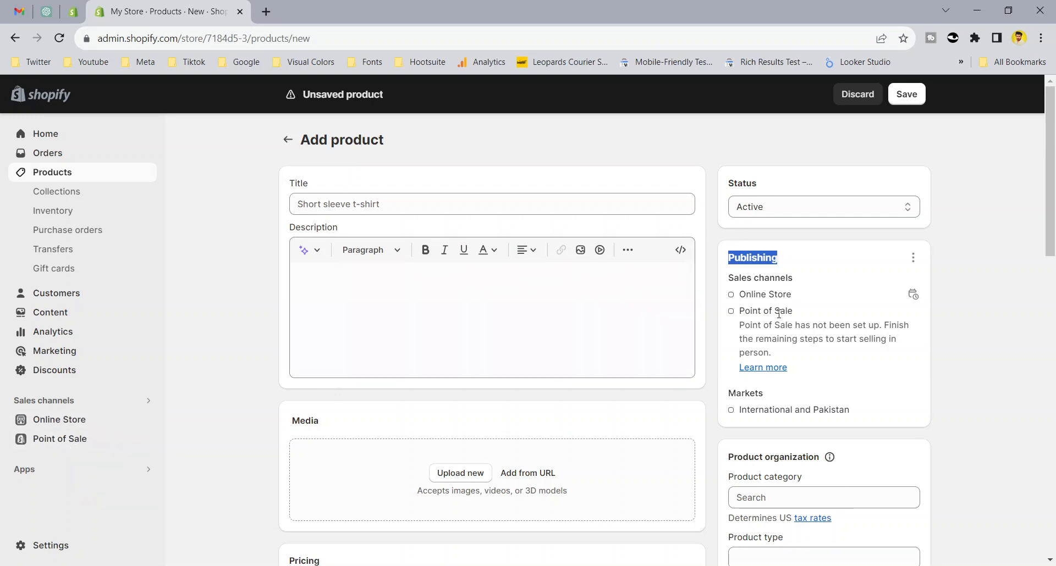
left_click(733, 300)
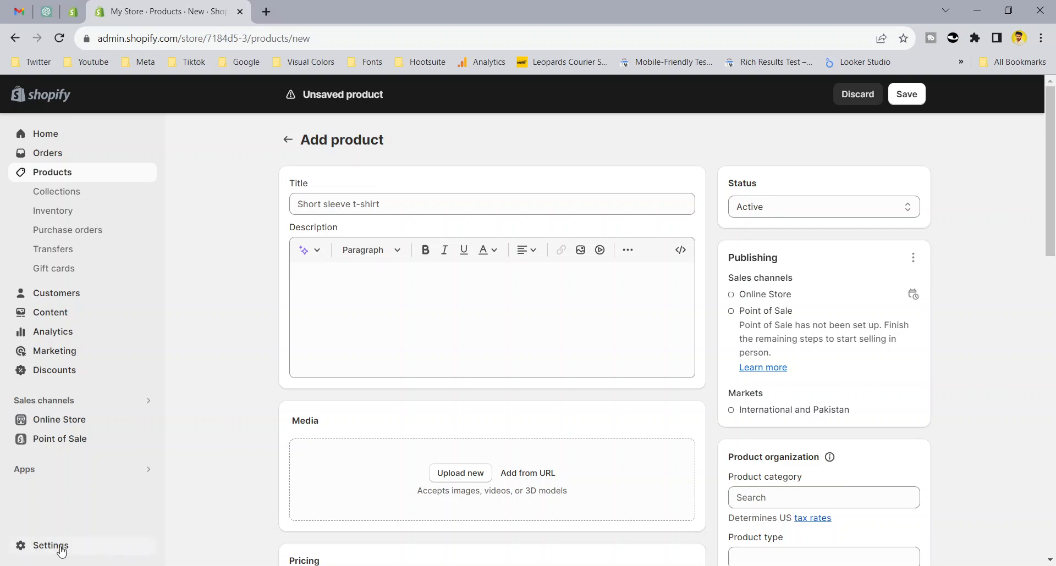
left_click(82, 550)
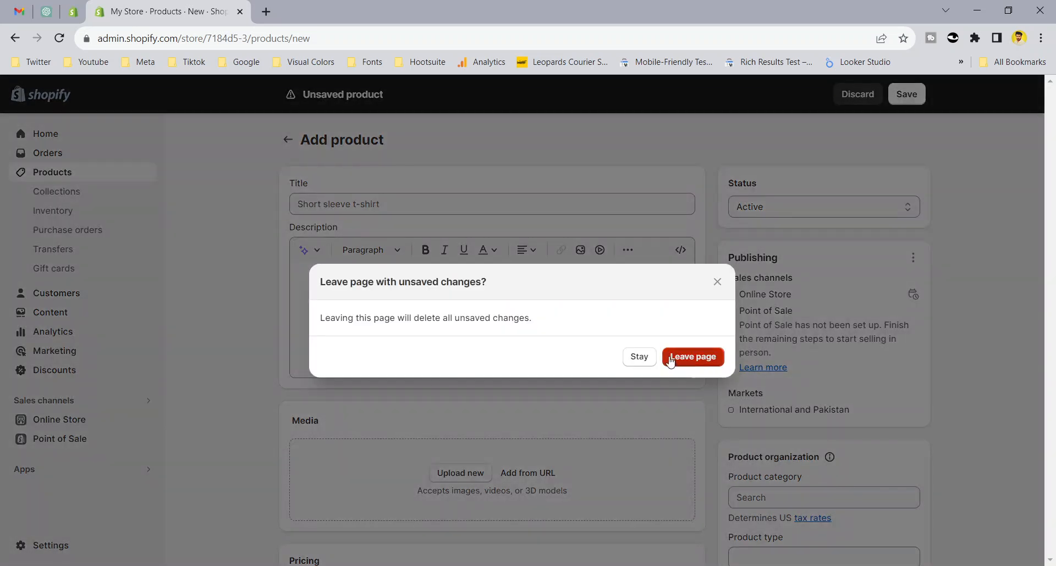
left_click(716, 282)
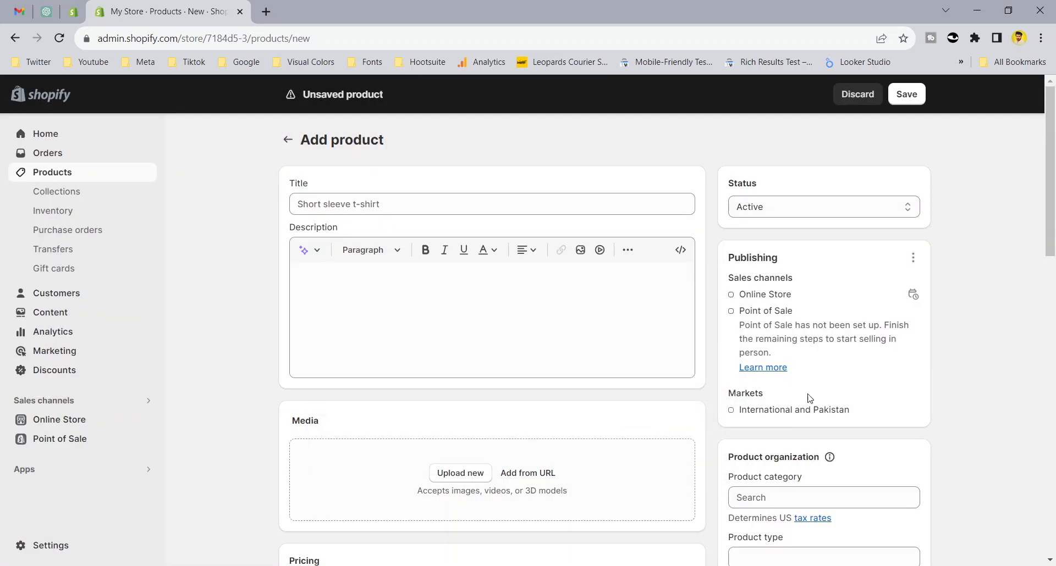
triple_click(838, 405)
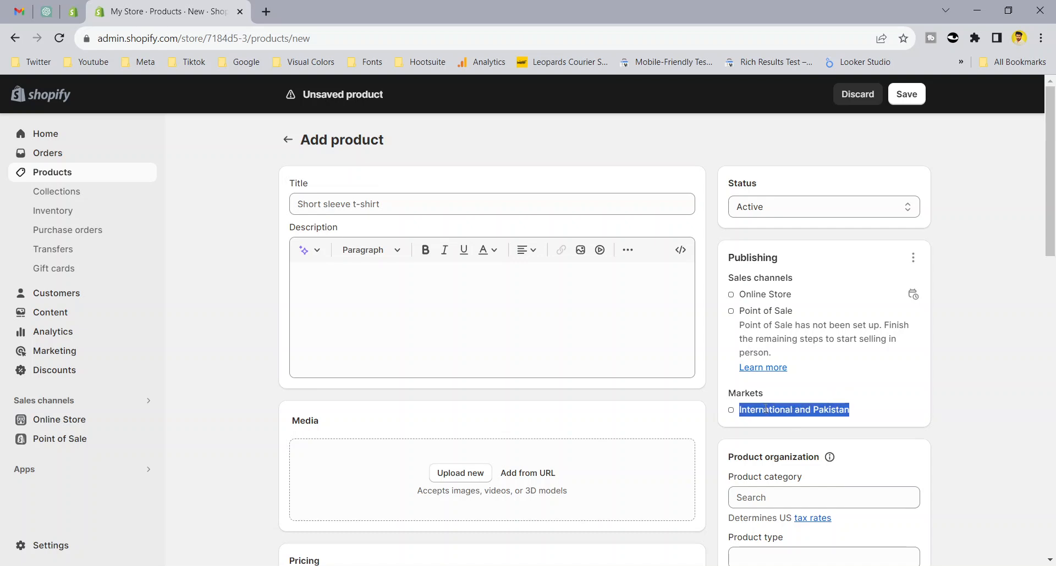
left_click(885, 403)
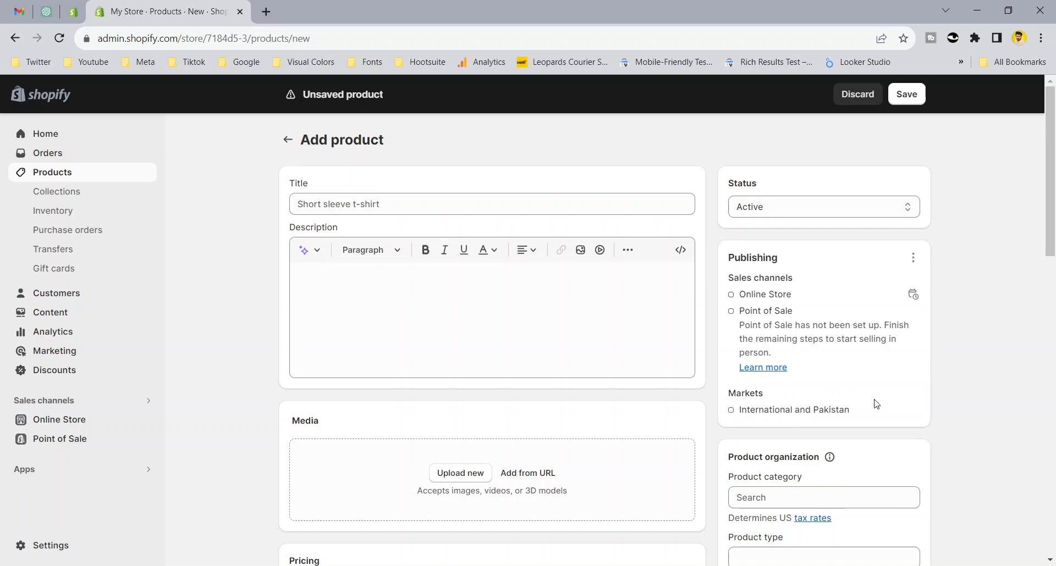
- Open the help page about product organization and close it again
scroll(861, 385, "down", 3)
scroll(761, 337, "down", 3)
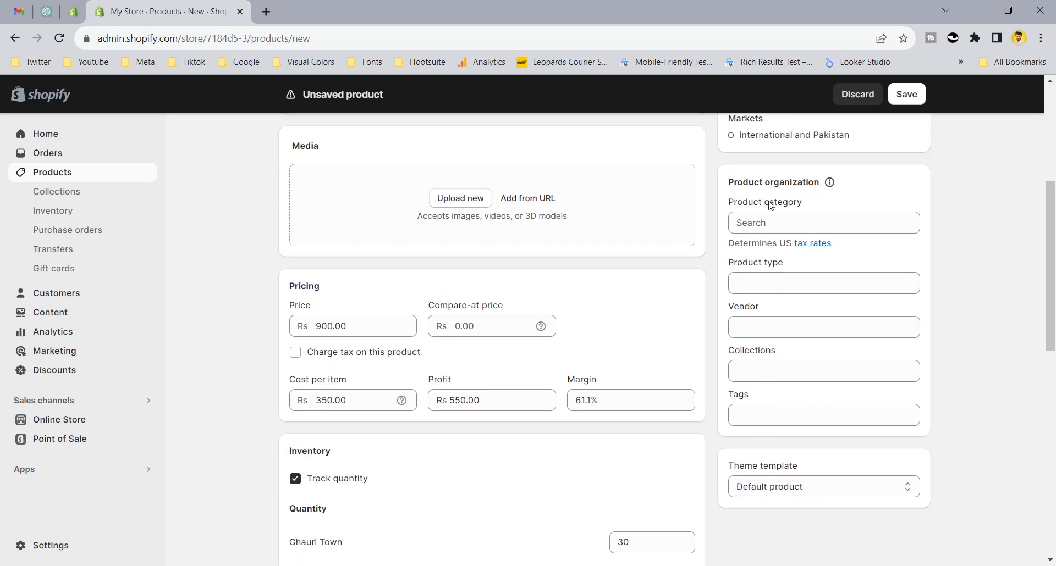
triple_click(788, 181)
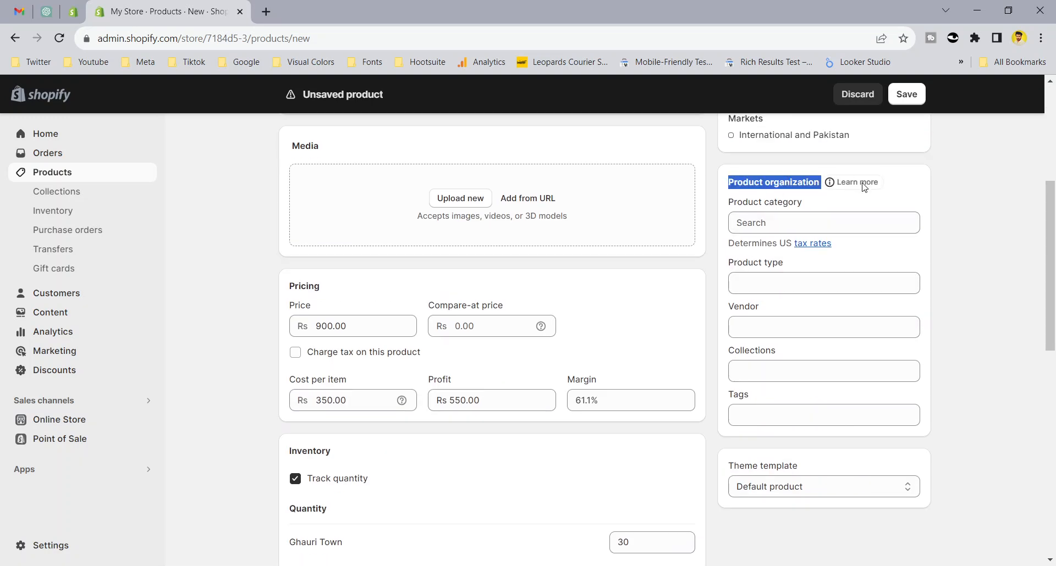
left_click(865, 184)
left_click(405, 12)
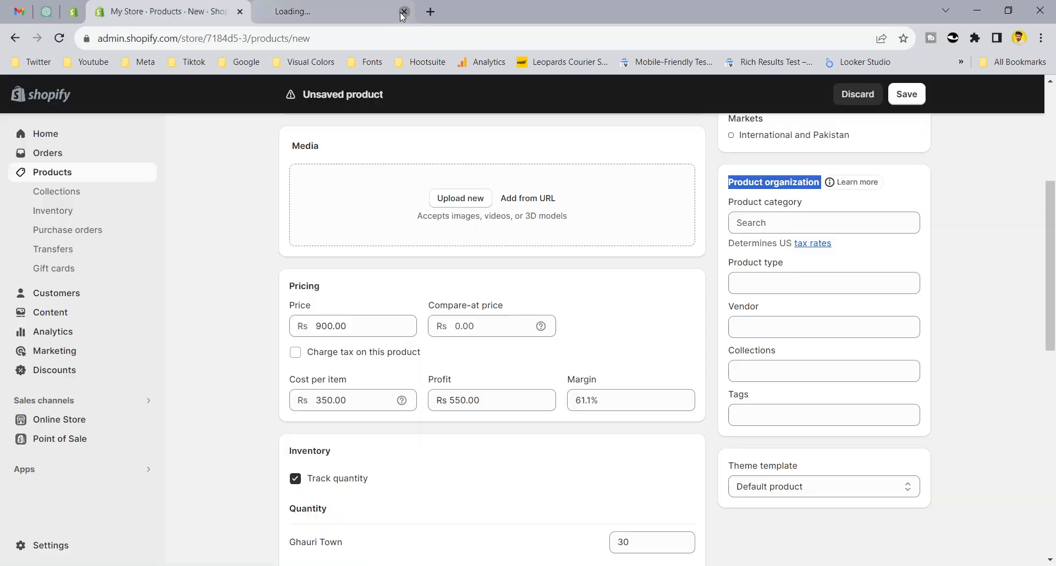
left_click(858, 208)
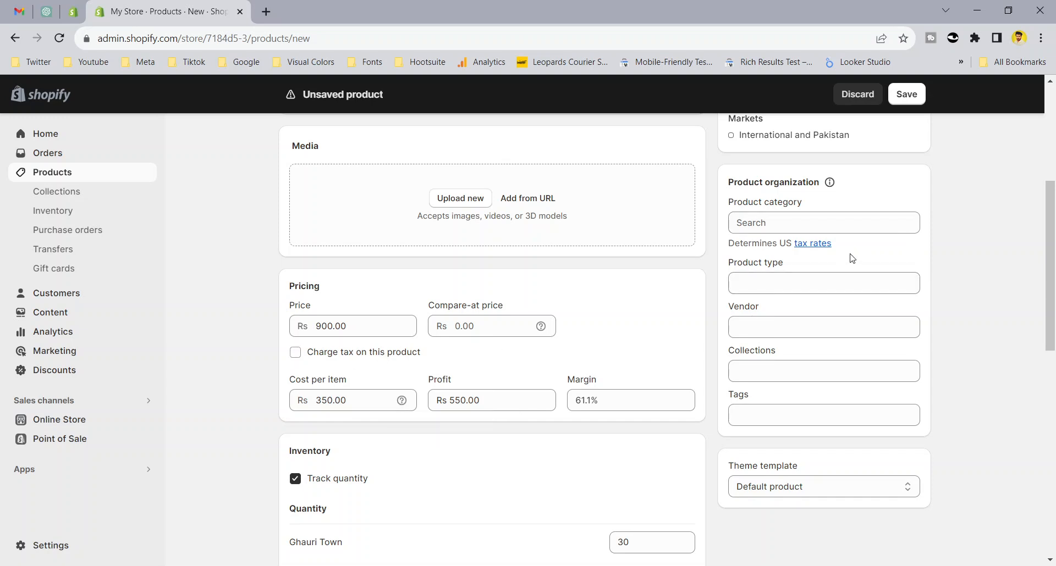
- Search the product categories for shoes, then clear the search term
left_click(777, 220)
type("shoes")
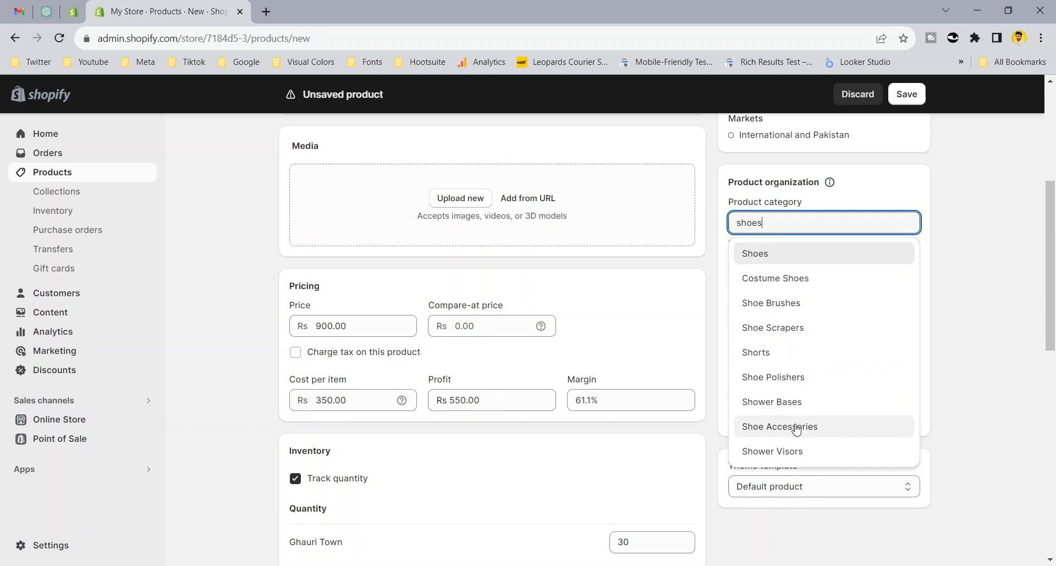
double_click(786, 226)
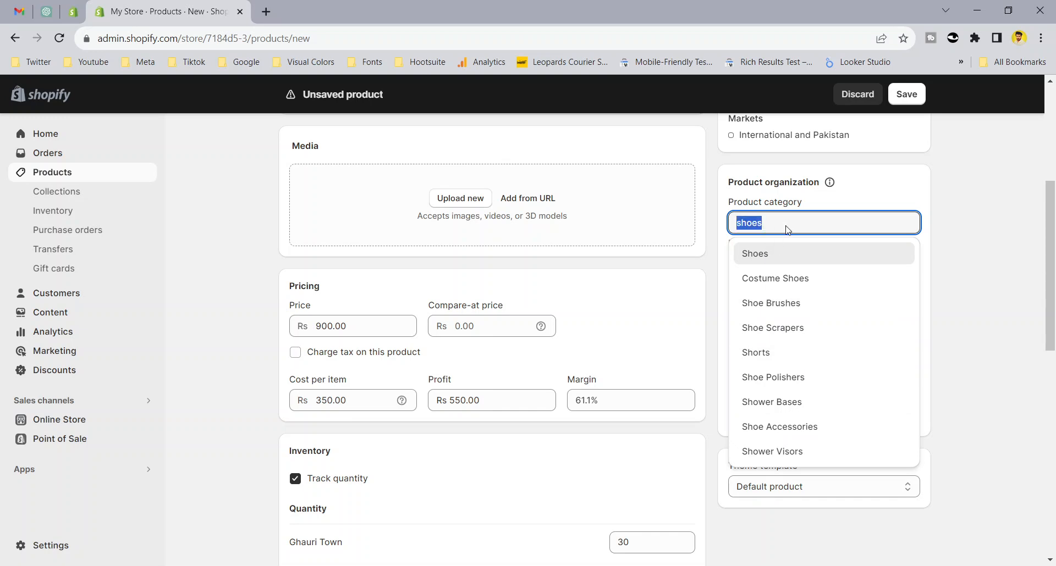
key("BackSpace")
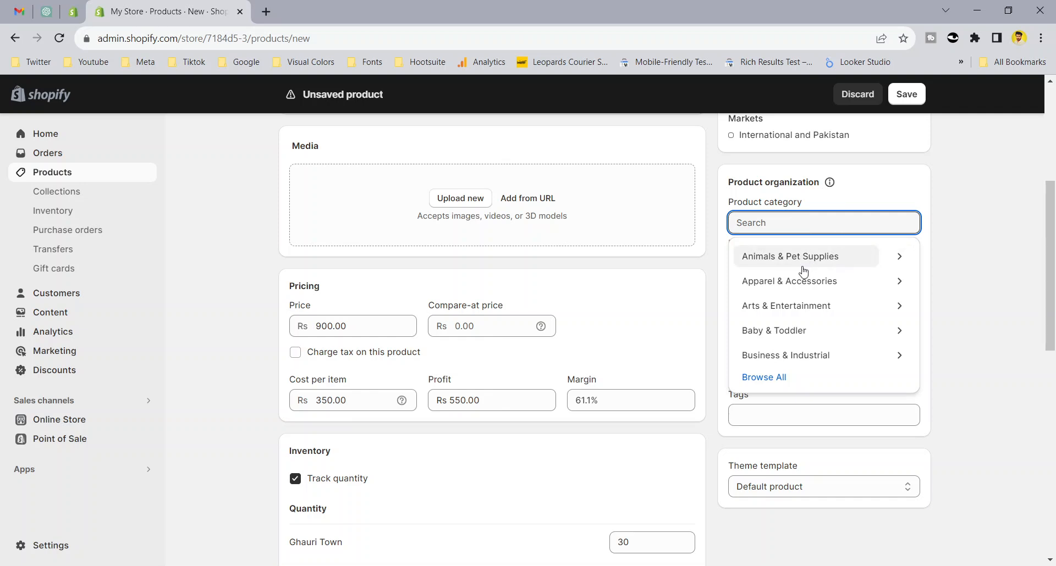
- Browse the product categories from Animals & Pet Supplies into Pet Supplies and close the list without choosing one
left_click(901, 257)
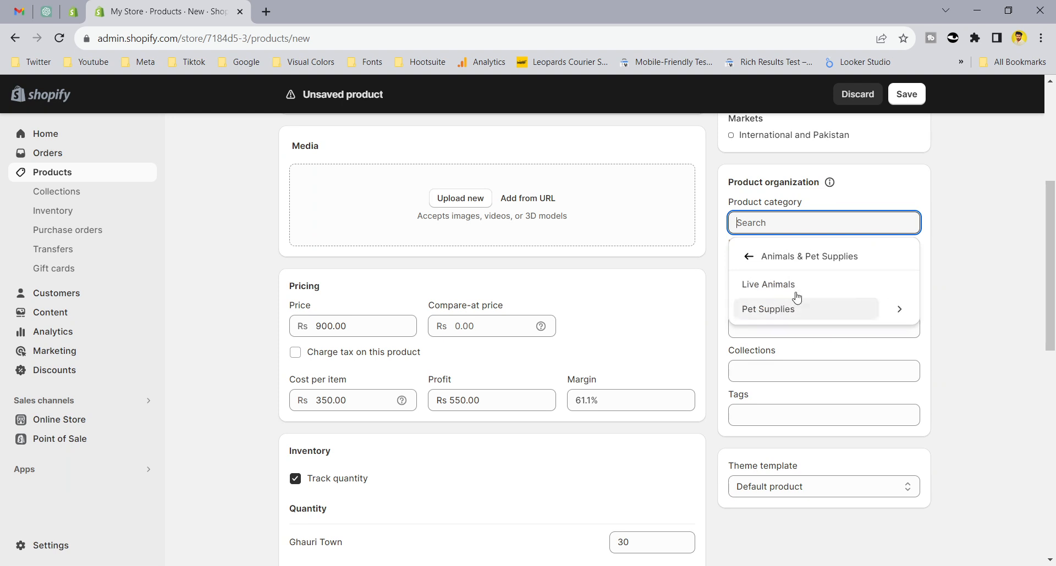
left_click(899, 309)
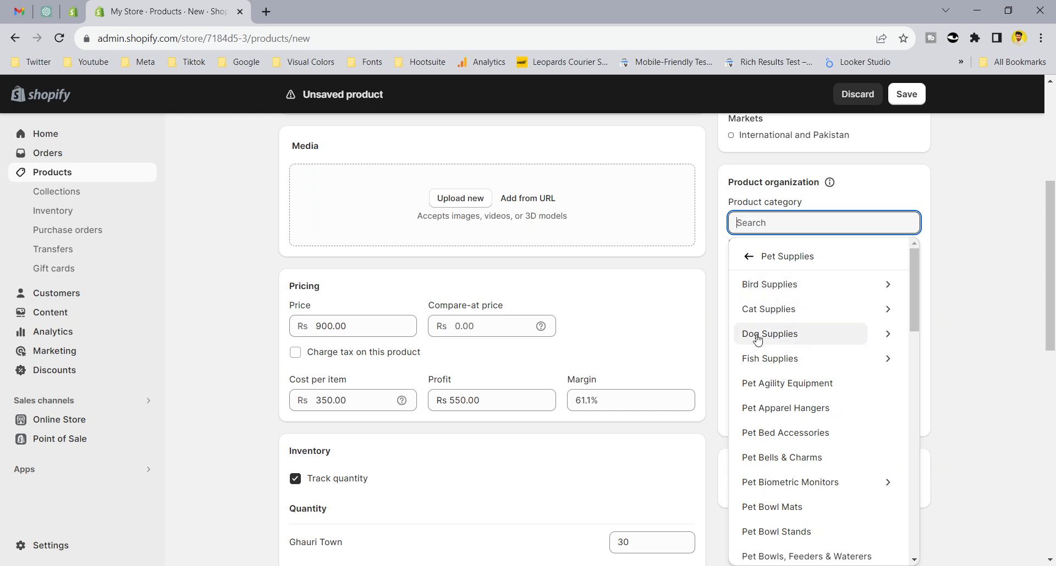
left_click(930, 308)
scroll(528, 229, "up", 5)
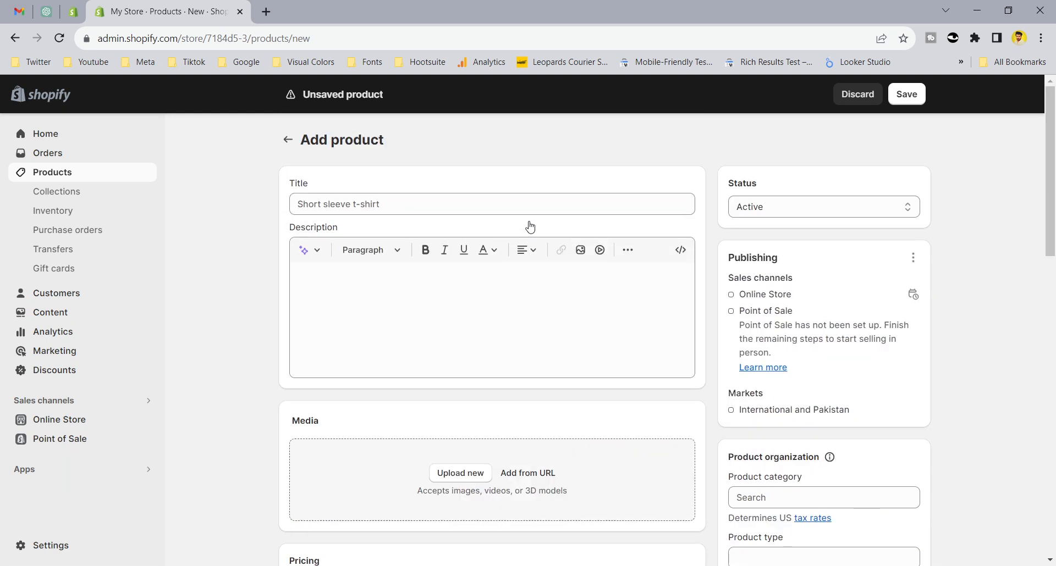
scroll(461, 230, "down", 5)
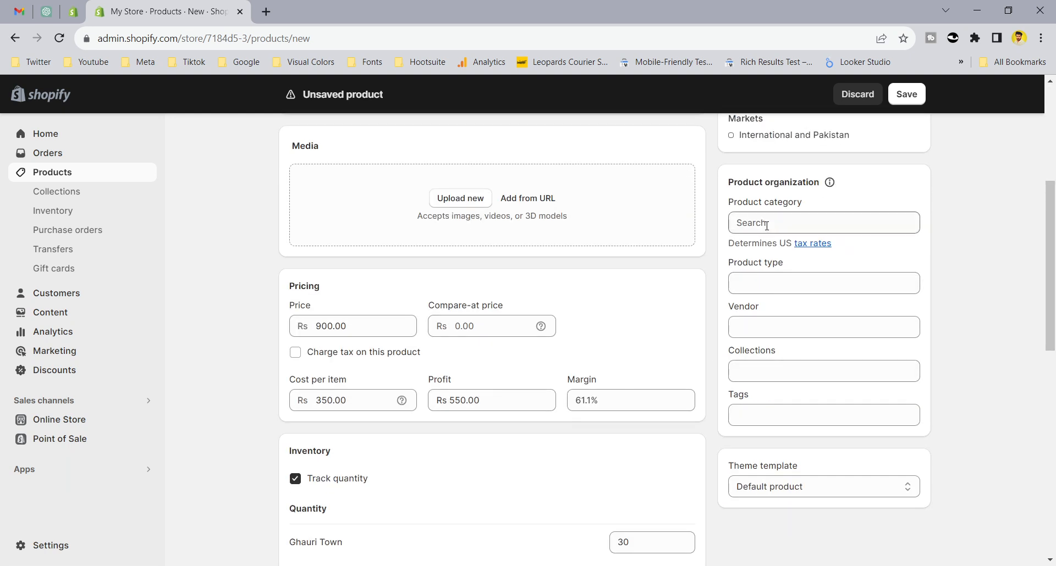
- Enter HHC as the product's vendor and clear the field again
left_click(839, 285)
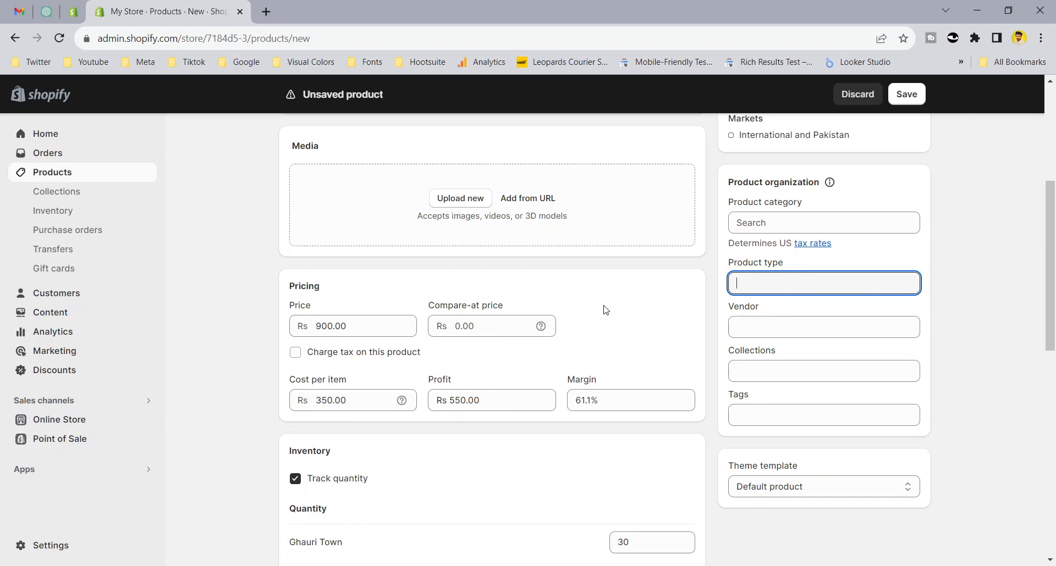
left_click(758, 319)
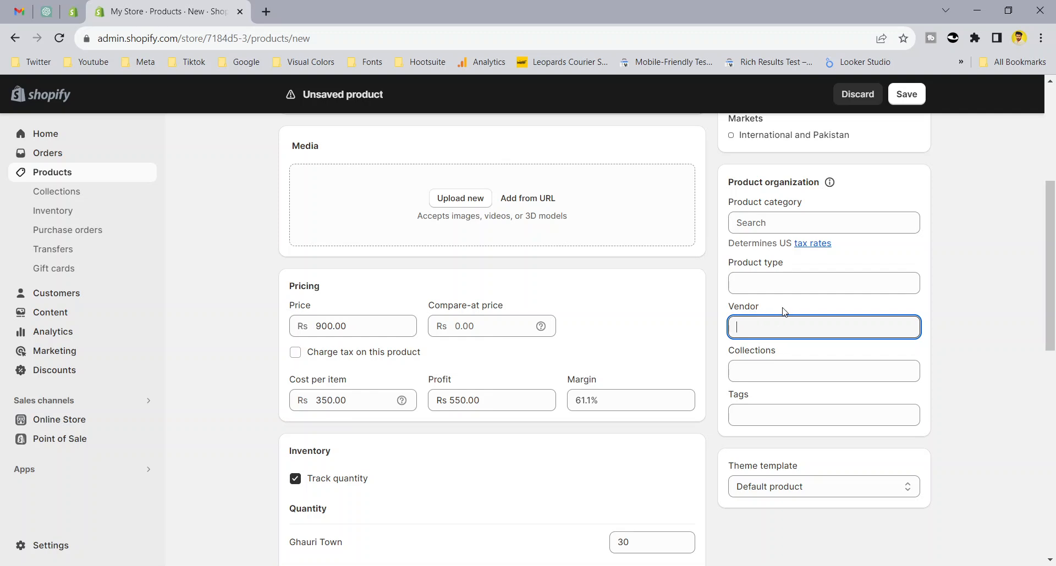
type("HHC")
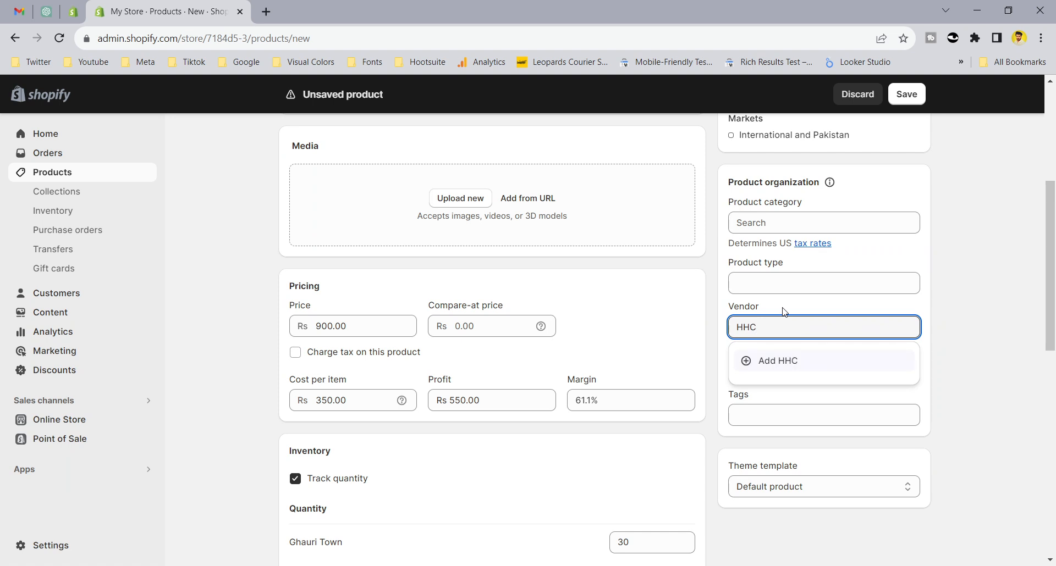
key("BackSpace")
key("BackSpace")
key("BackSpace")
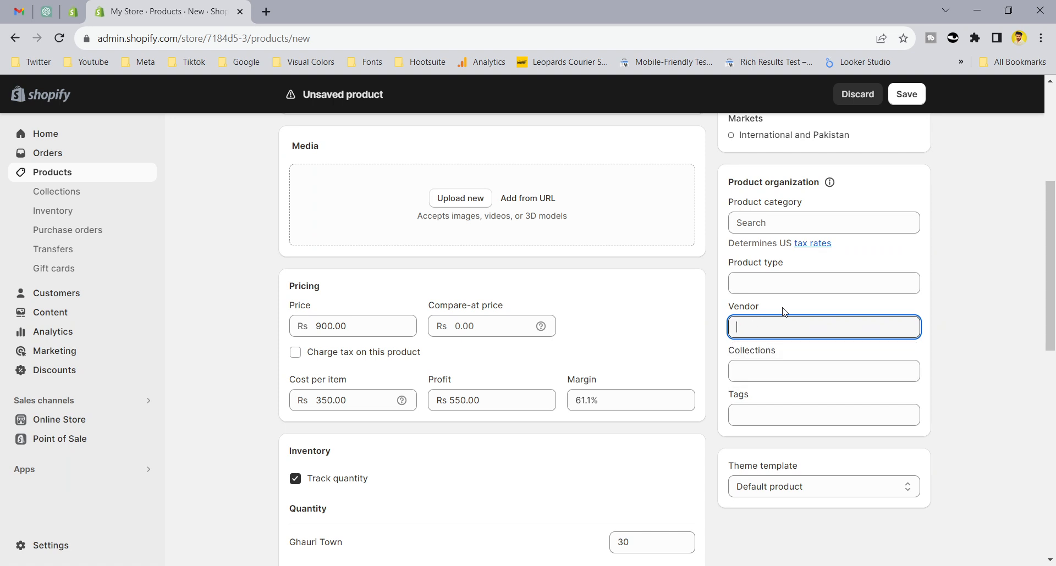
- Enter My Store as the product's vendor and remove the text again
type("My Store")
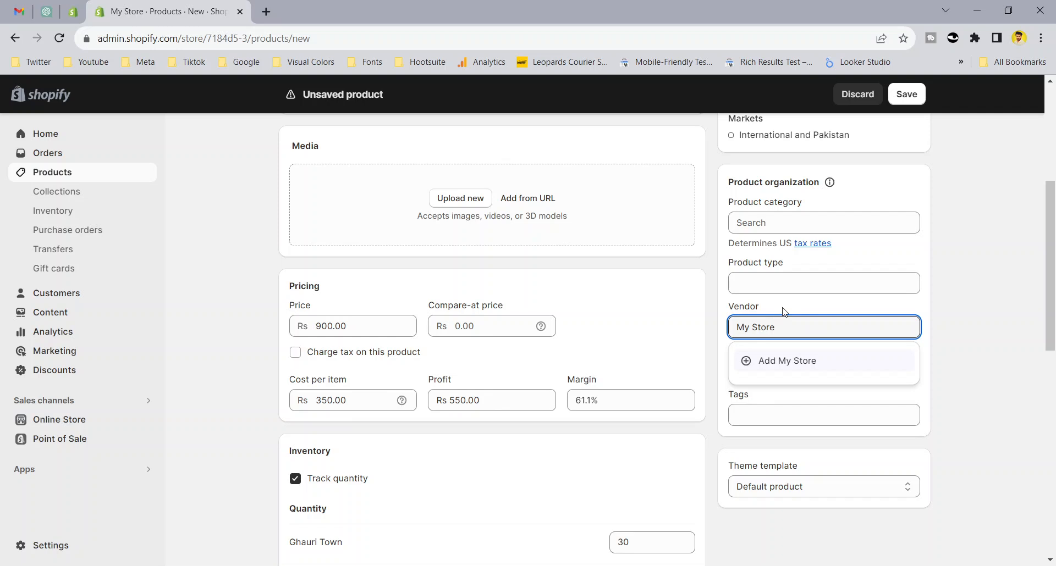
key("BackSpace")
key("BackSpace")
key("BackSpace")
key("BackSpace")
key("BackSpace")
key("BackSpace")
key("BackSpace")
key("BackSpace")
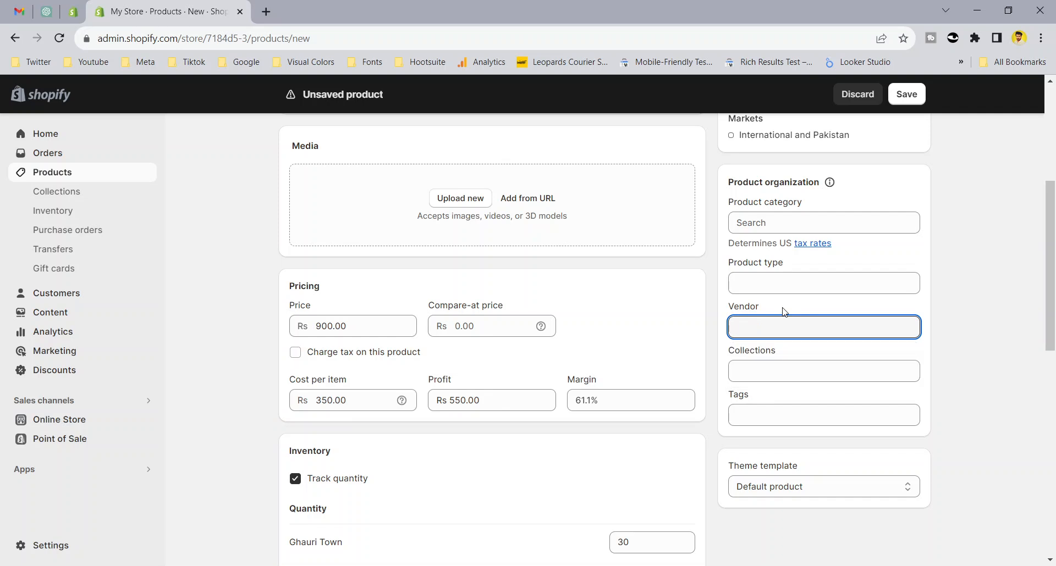
- Assign the product to the Home page collection and remove that assignment again
left_click(765, 365)
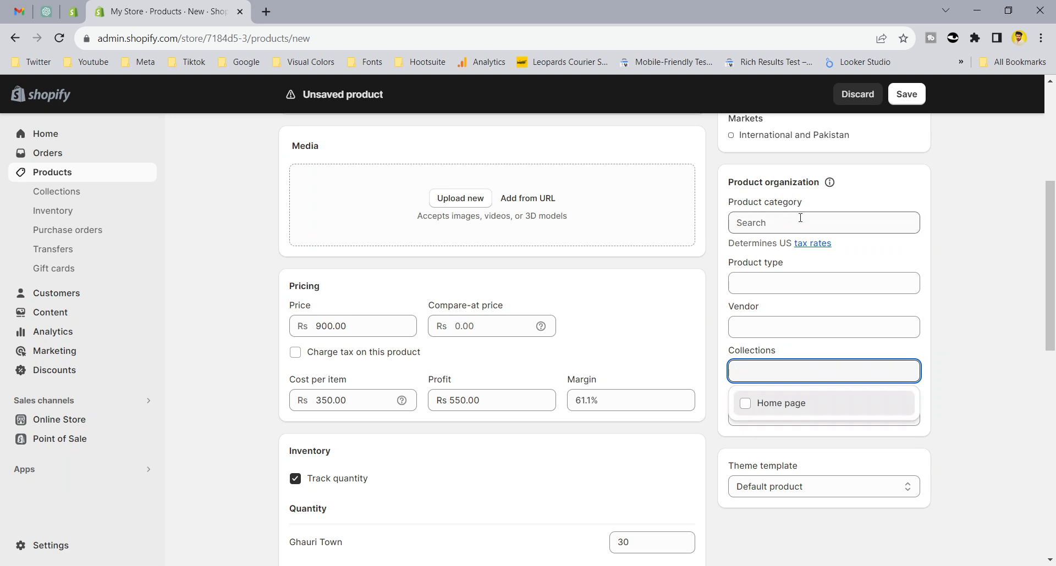
left_click(800, 351)
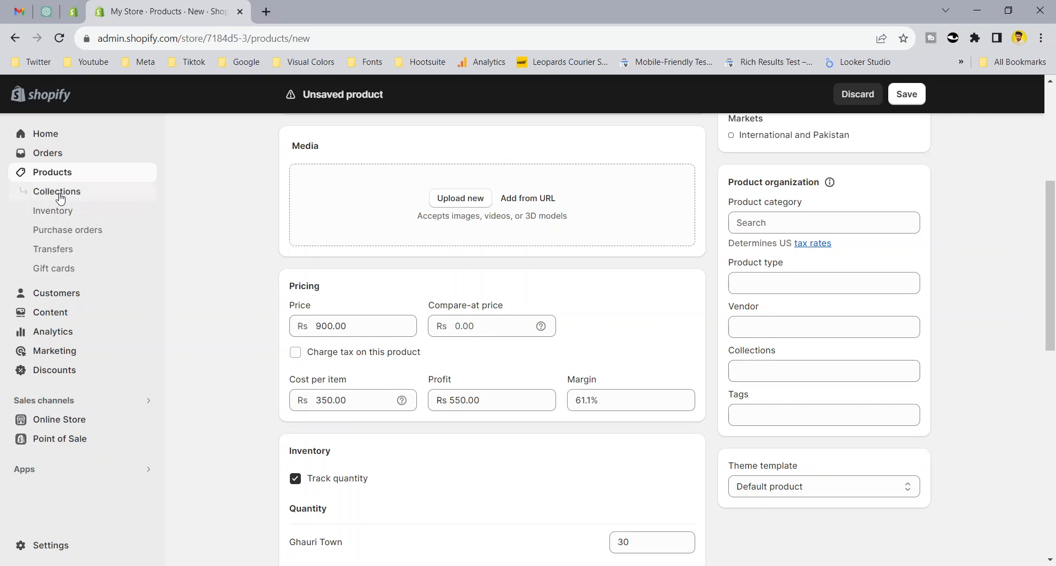
left_click(767, 371)
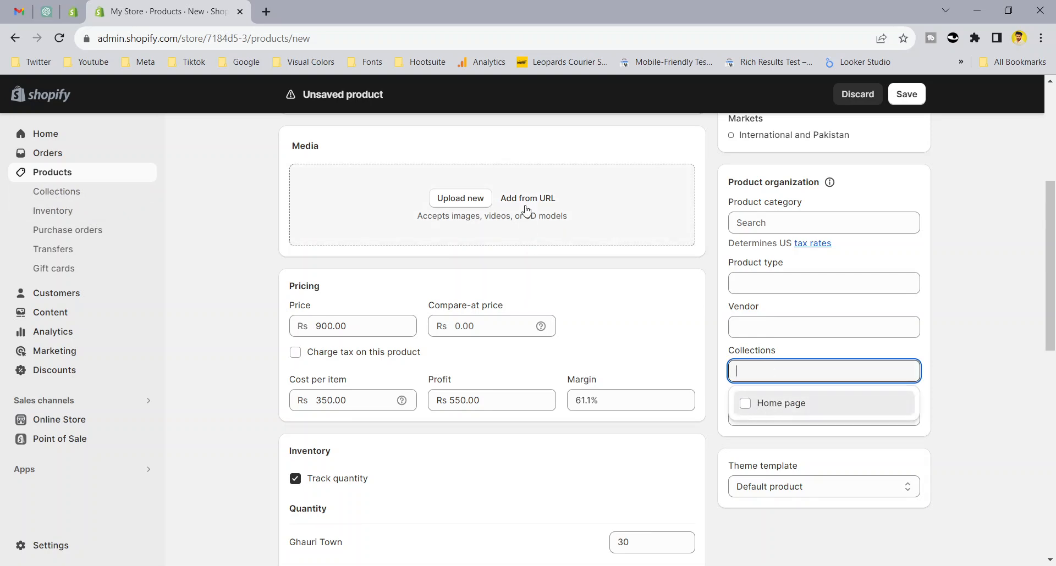
left_click(744, 412)
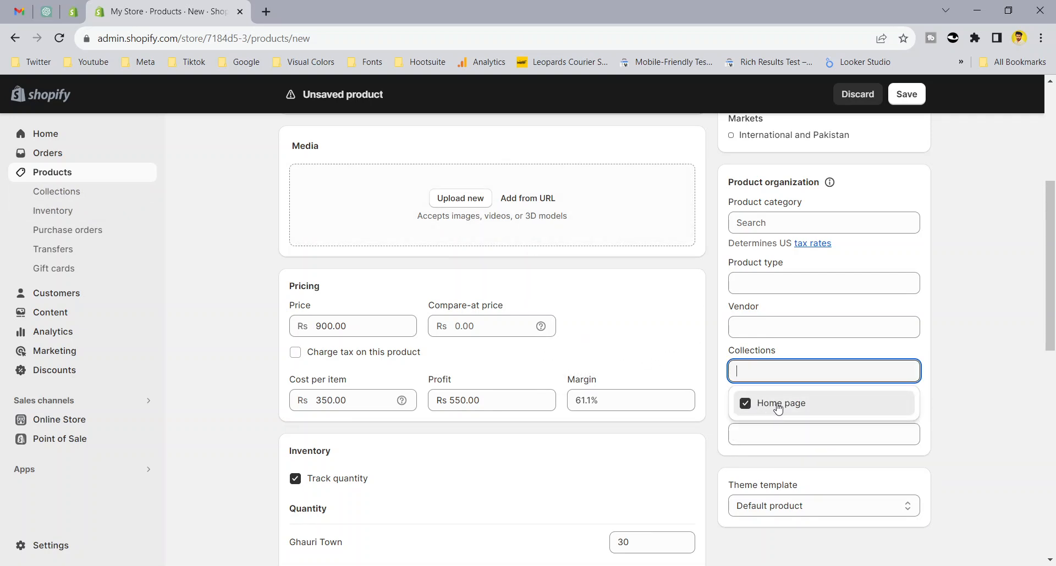
left_click(745, 412)
left_click(769, 354)
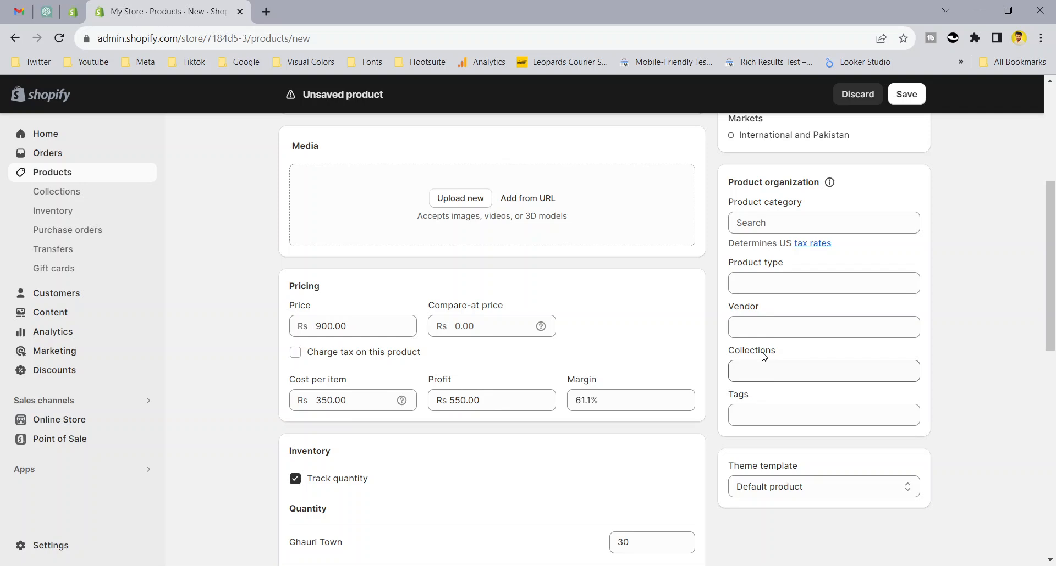
- Examine the product's tags field, its theme template setting and the shipping section
left_click(766, 410)
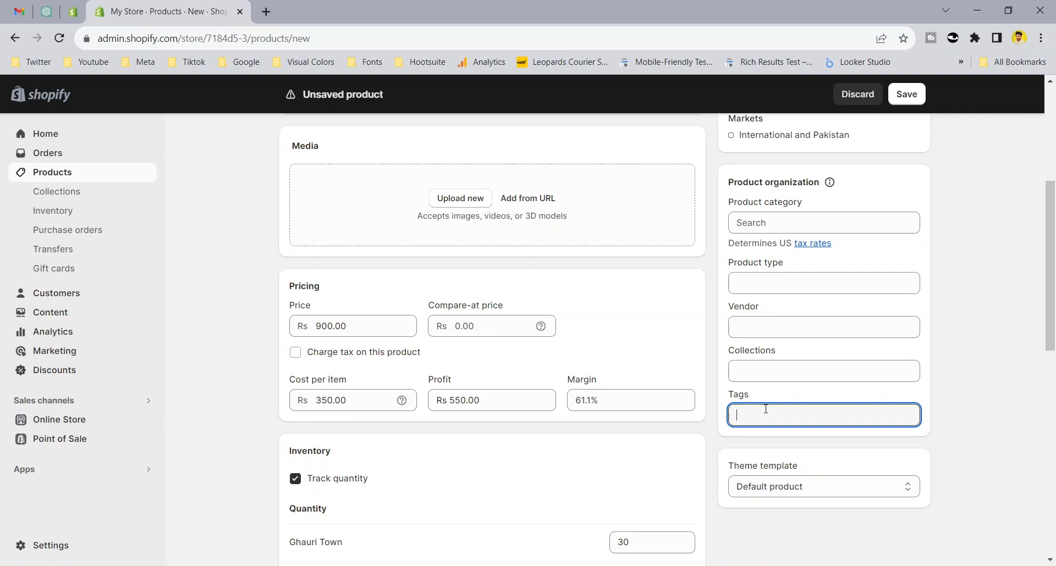
scroll(765, 409, "down", 3)
left_click(777, 330)
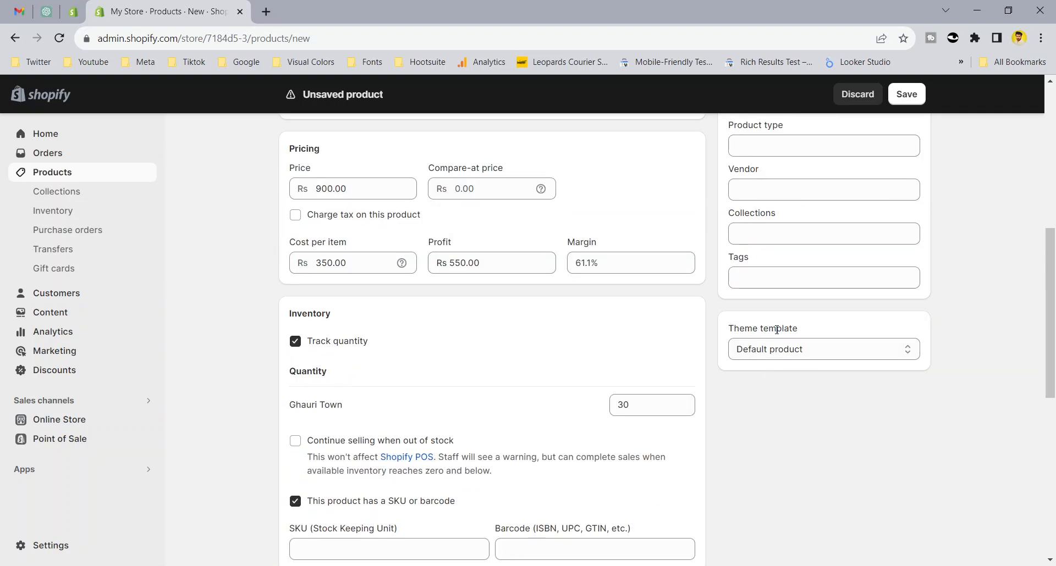
triple_click(777, 330)
left_click(800, 330)
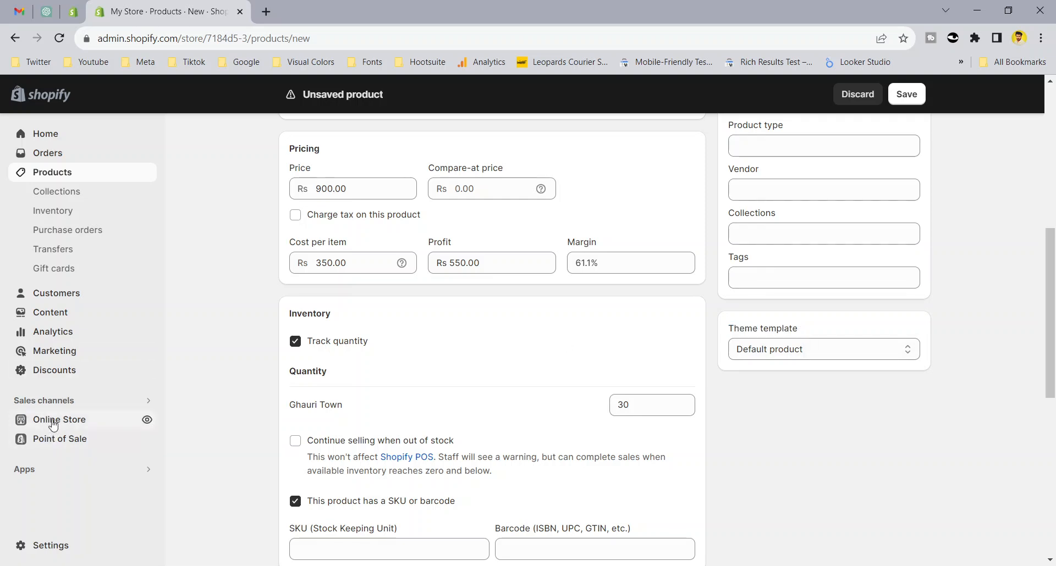
triple_click(789, 328)
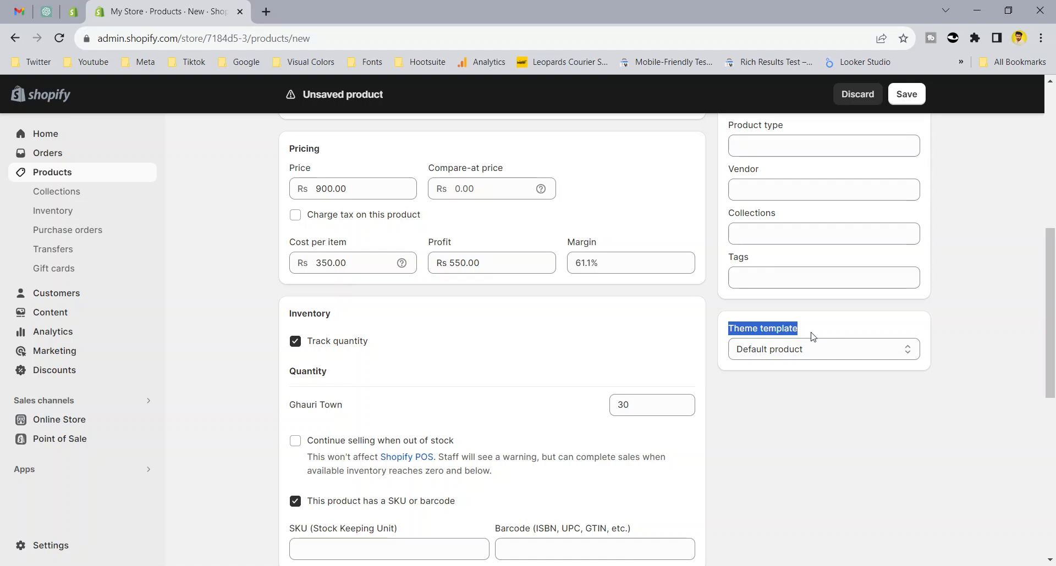
left_click(804, 350)
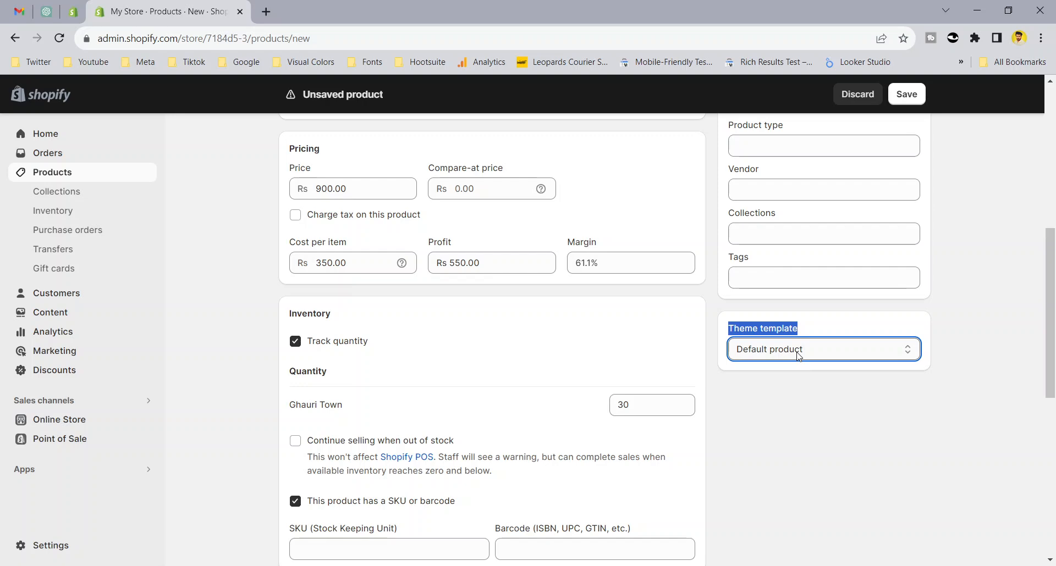
scroll(679, 408, "down", 8)
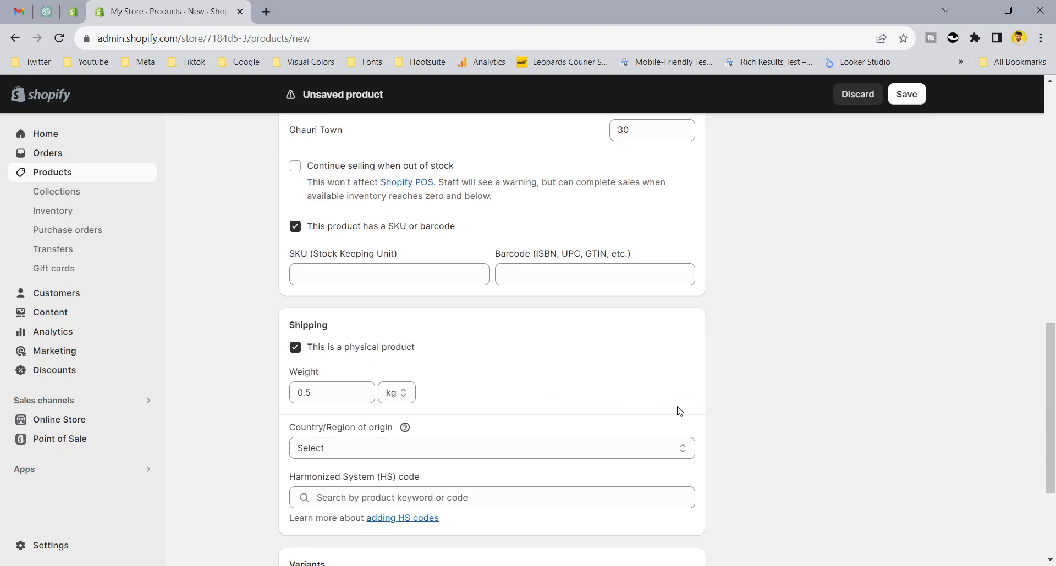